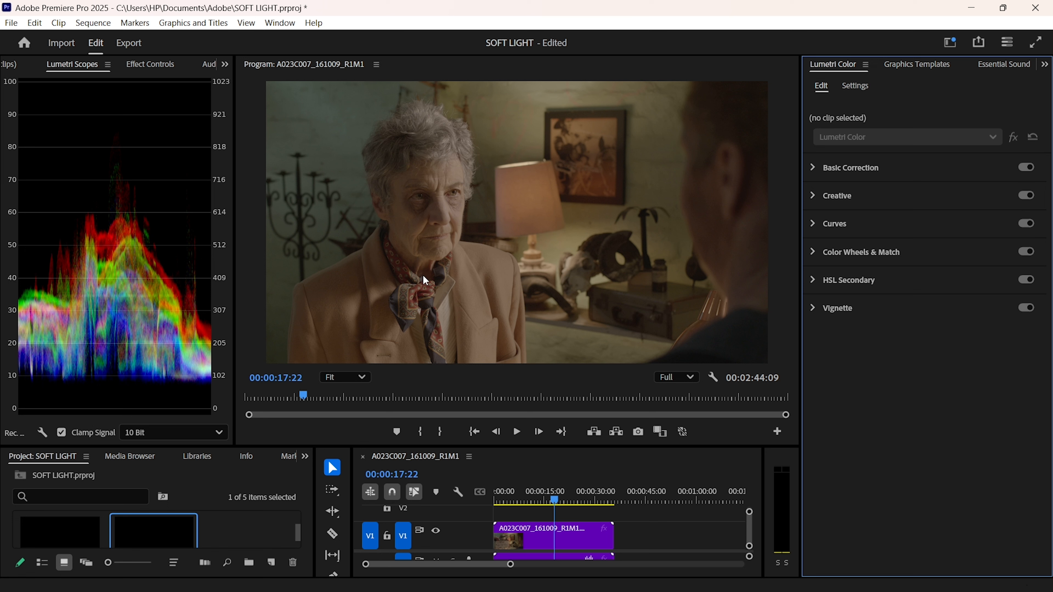
Create a 2048 × 1152, 25 fps adjustment layer and place it on track V2 across the full length of the clip.
left_click(271, 562)
left_click(328, 458)
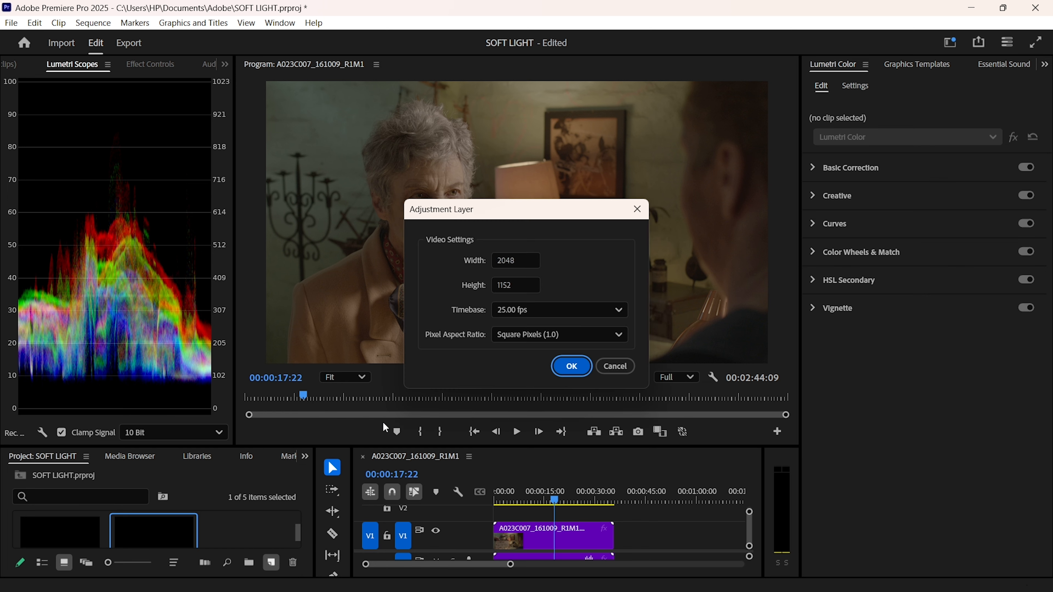
left_click(567, 364)
left_click_drag(220, 521, 481, 514)
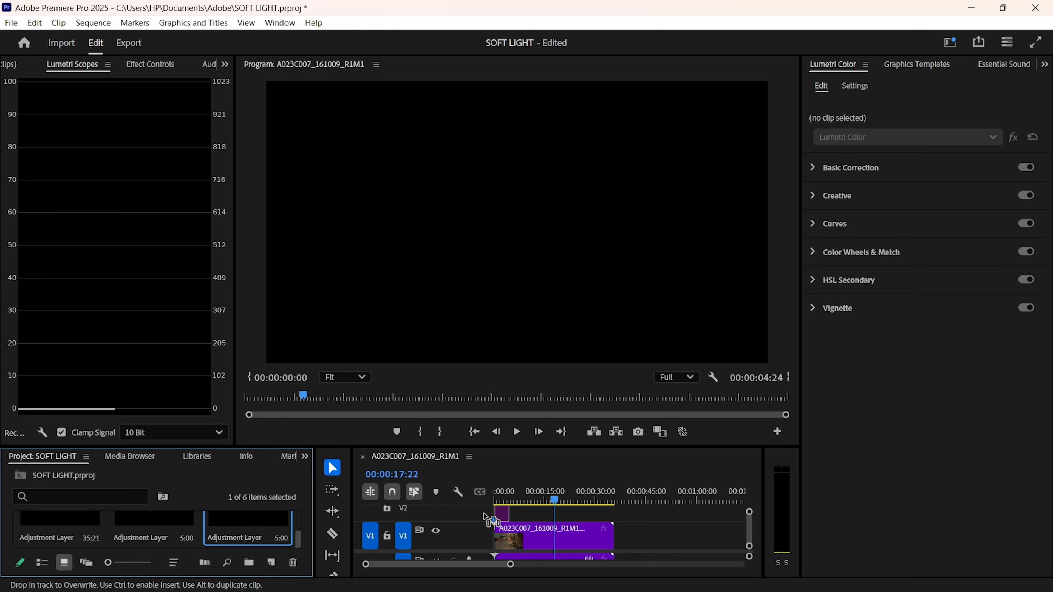
Set the adjustment layer's white balance by sampling the background wall, and compare the image with the Lumetri effect off and on.
left_click(813, 167)
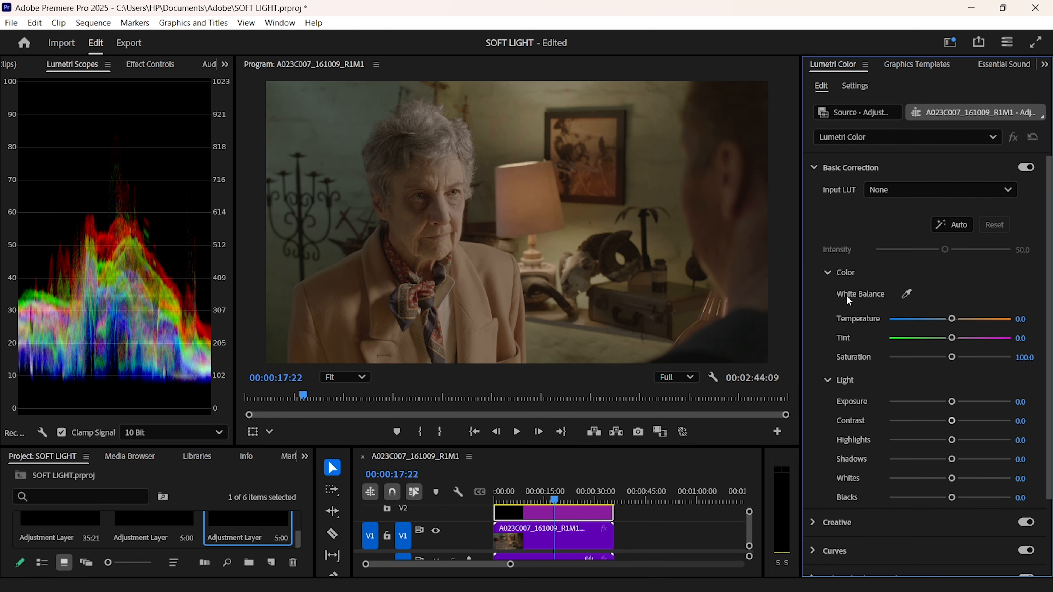
left_click(906, 294)
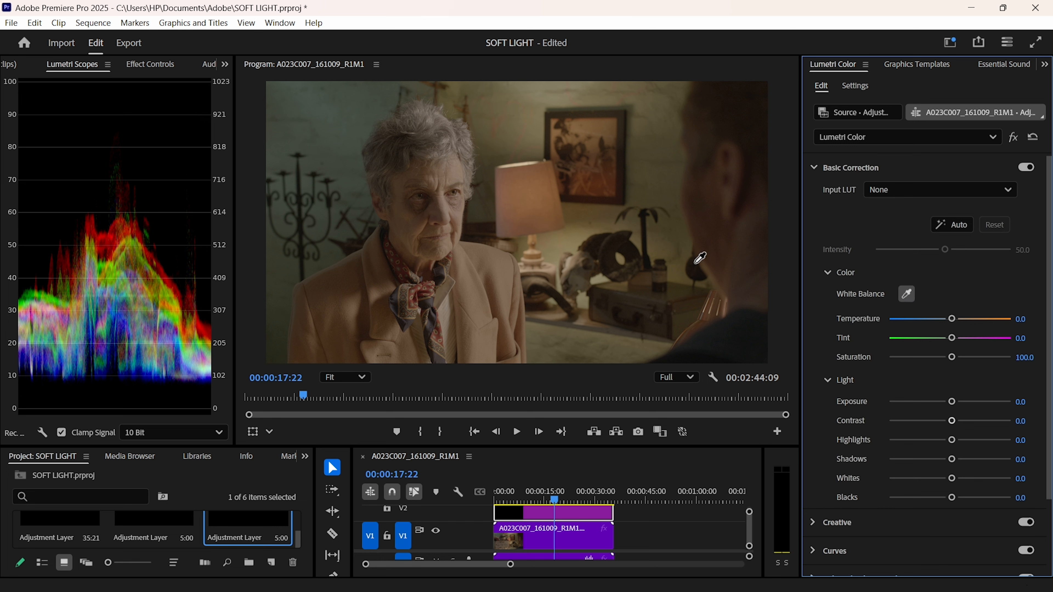
left_click(645, 223)
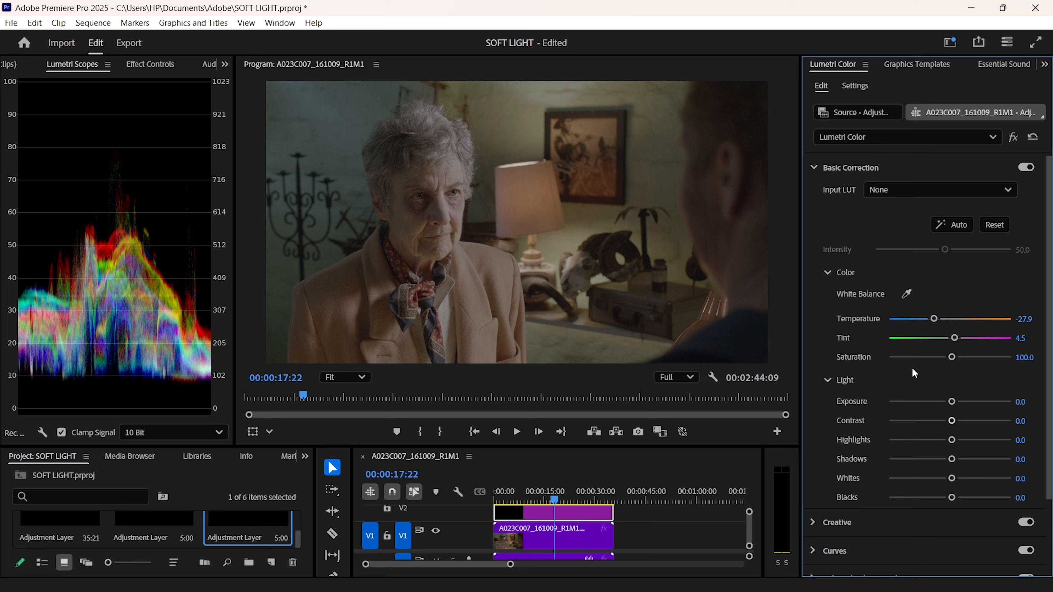
left_click(1013, 137)
left_click(1014, 138)
Set the Basic Correction Exposure to 0.4 and Contrast to 20.7.
scroll(956, 339, "down", 3)
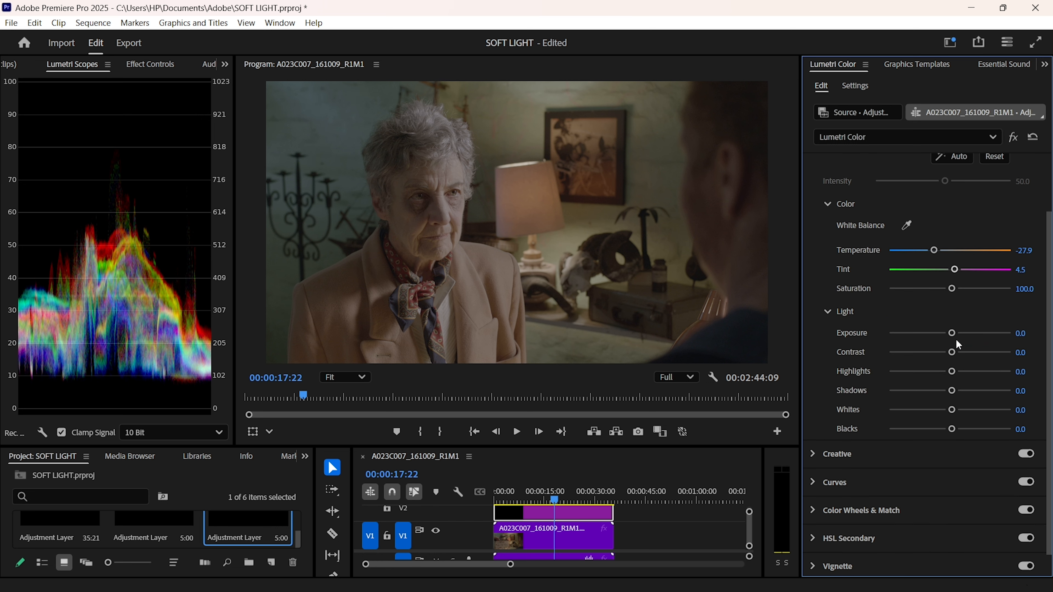
left_click(1022, 333)
type("0.4")
key("Return")
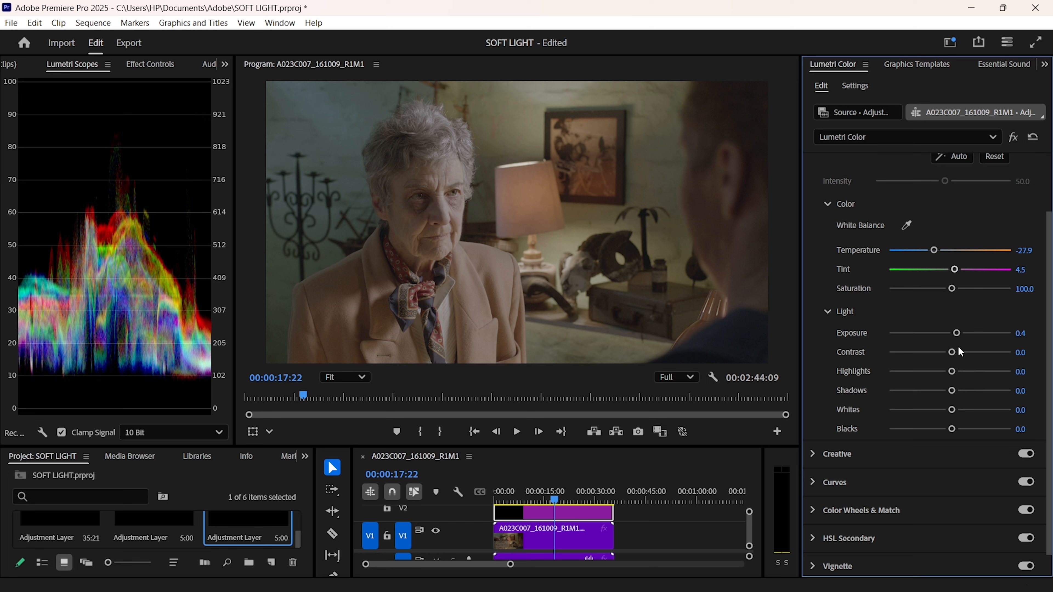
left_click(1019, 352)
type("20.7")
left_click(1032, 323)
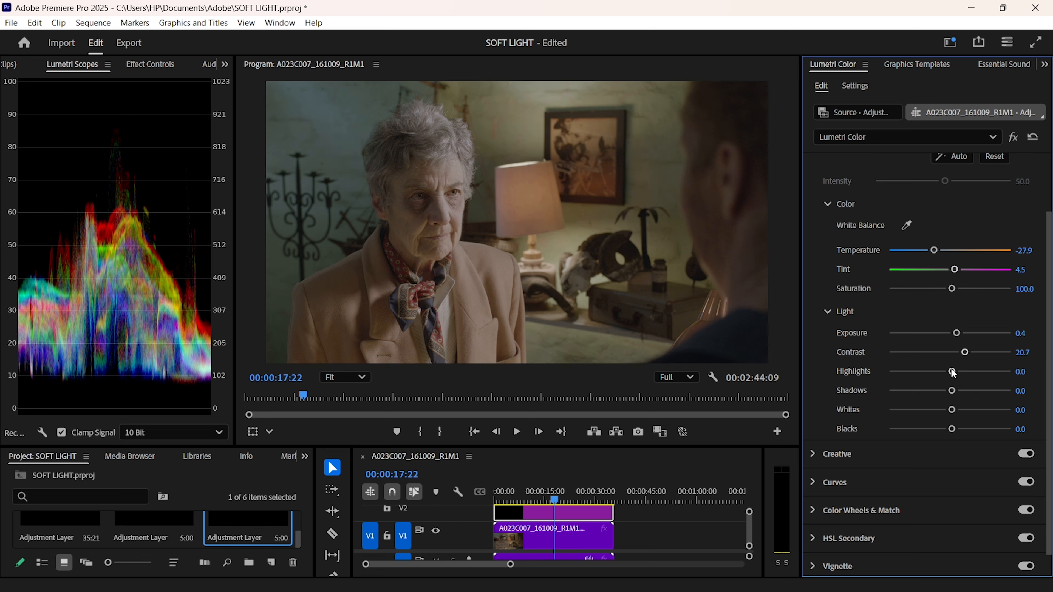
Set the Basic Correction Highlights to 30.7, Shadows to -25.1 and Whites to -9.5.
left_click_drag(954, 373, 968, 373)
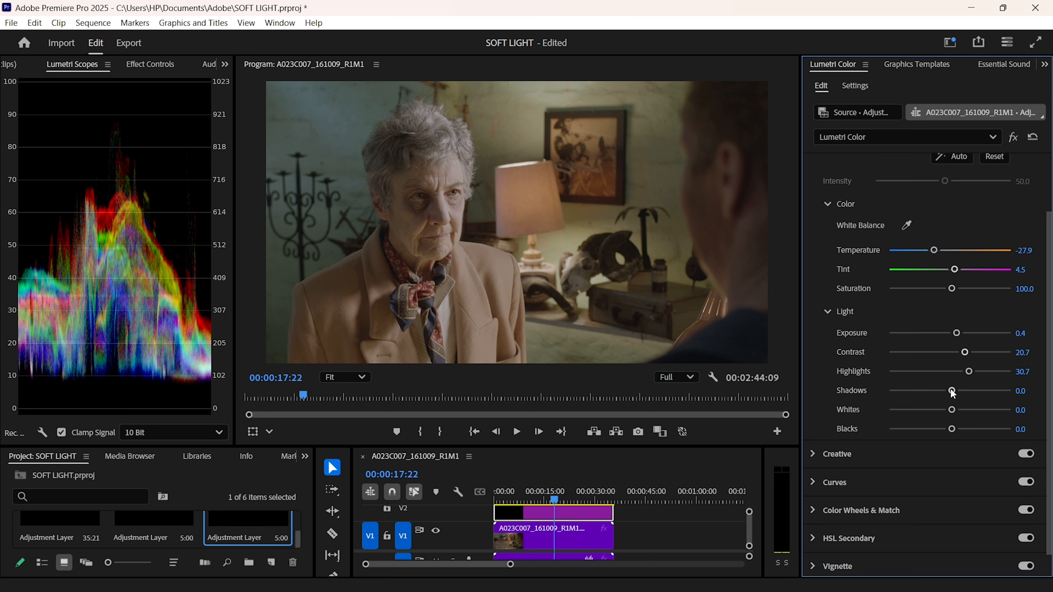
left_click_drag(953, 393, 936, 392)
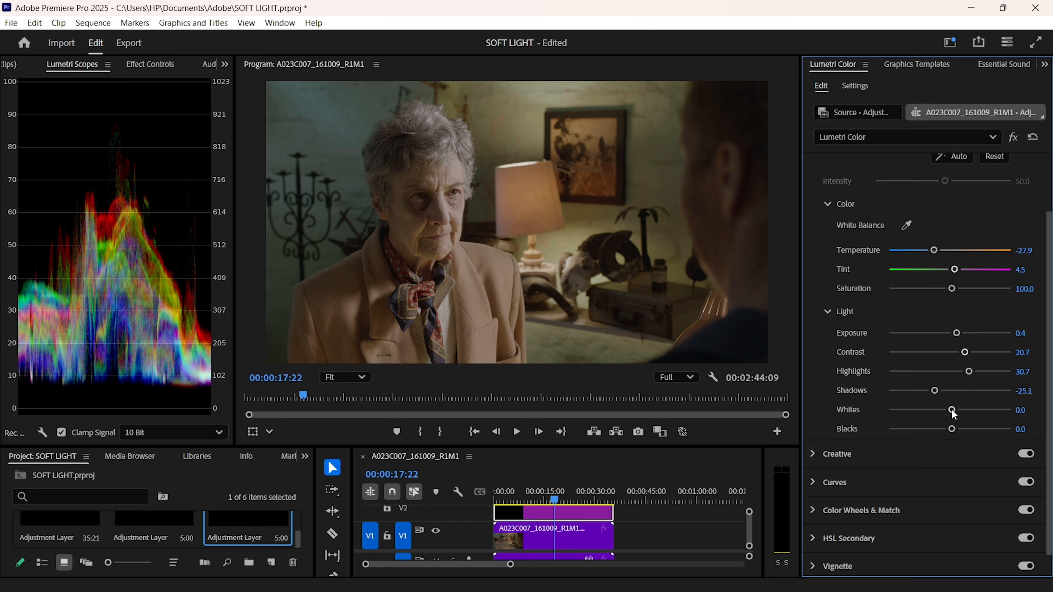
left_click_drag(954, 408, 943, 408)
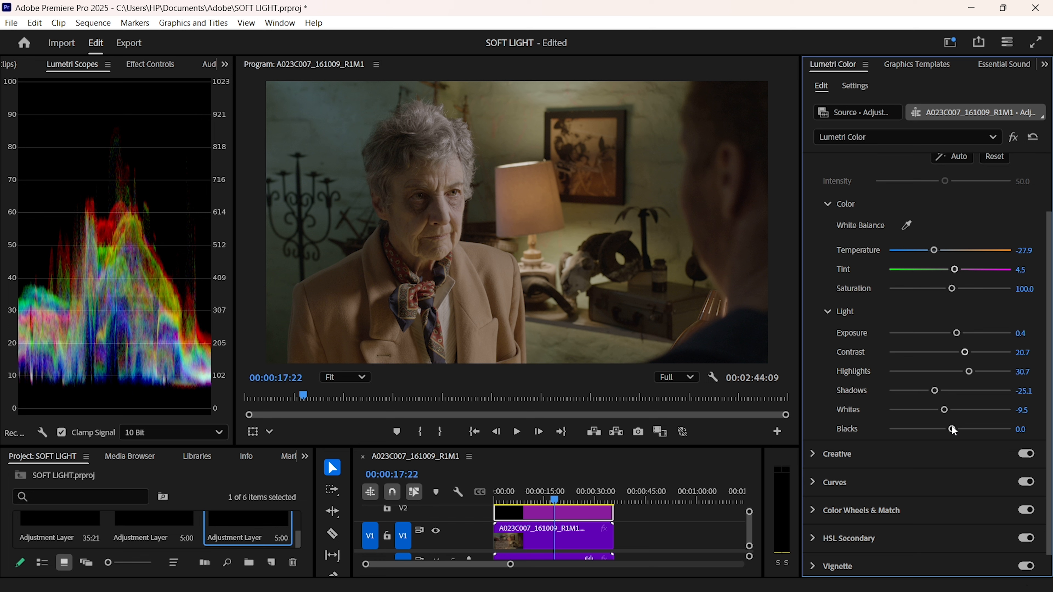
Set the Basic Correction Blacks to 2.8 and compare the image with the Lumetri effect off and on.
left_click_drag(952, 432, 954, 432)
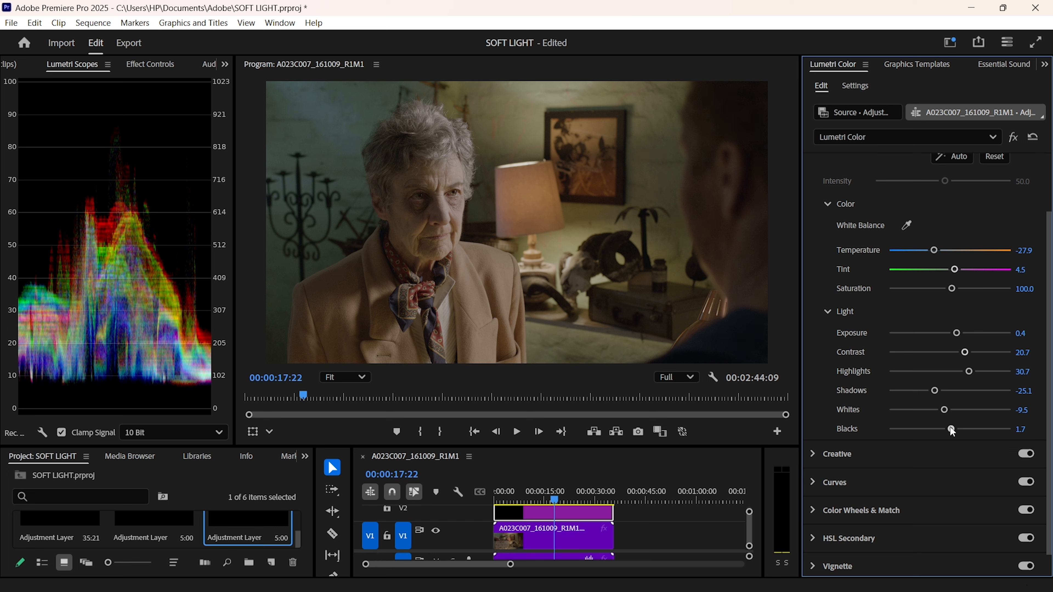
left_click_drag(1023, 429, 1025, 429)
left_click(1030, 427)
type("2.8")
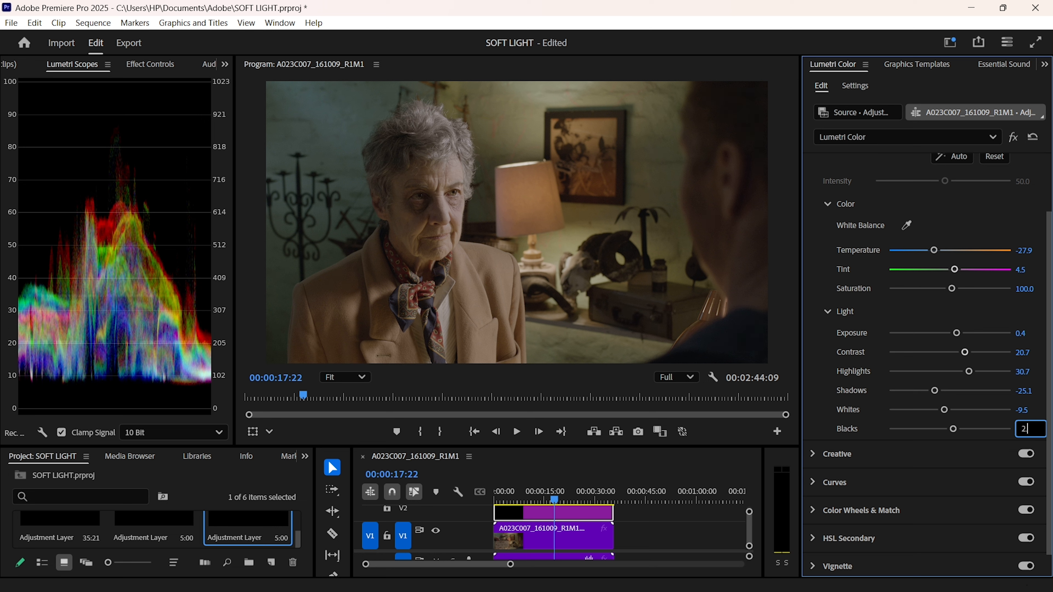
left_click(813, 422)
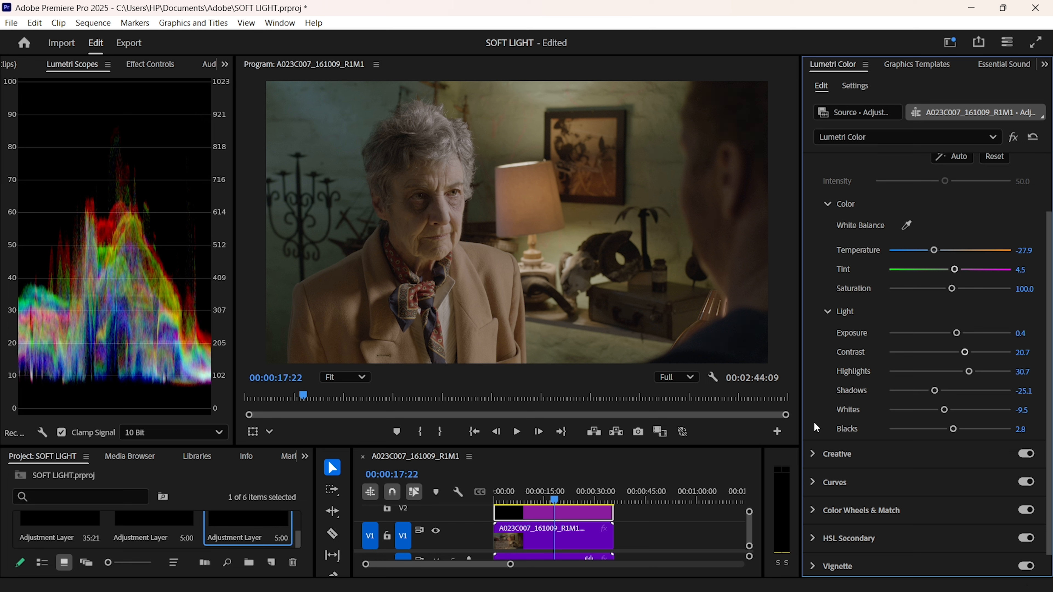
left_click(1013, 137)
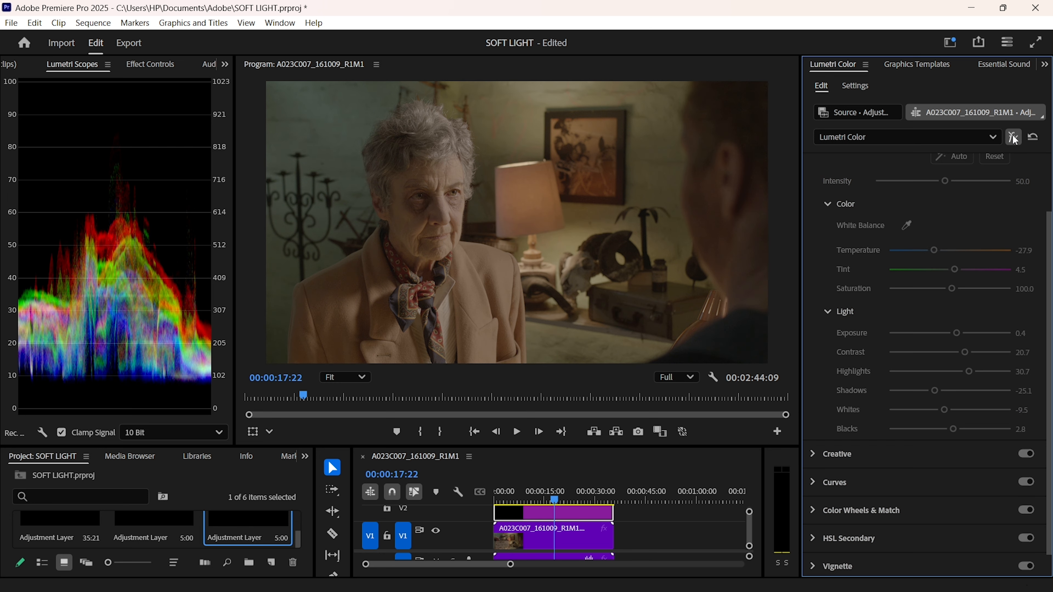
Set the Creative Vibrance to 30.7 and Saturation to about 115.
left_click(813, 453)
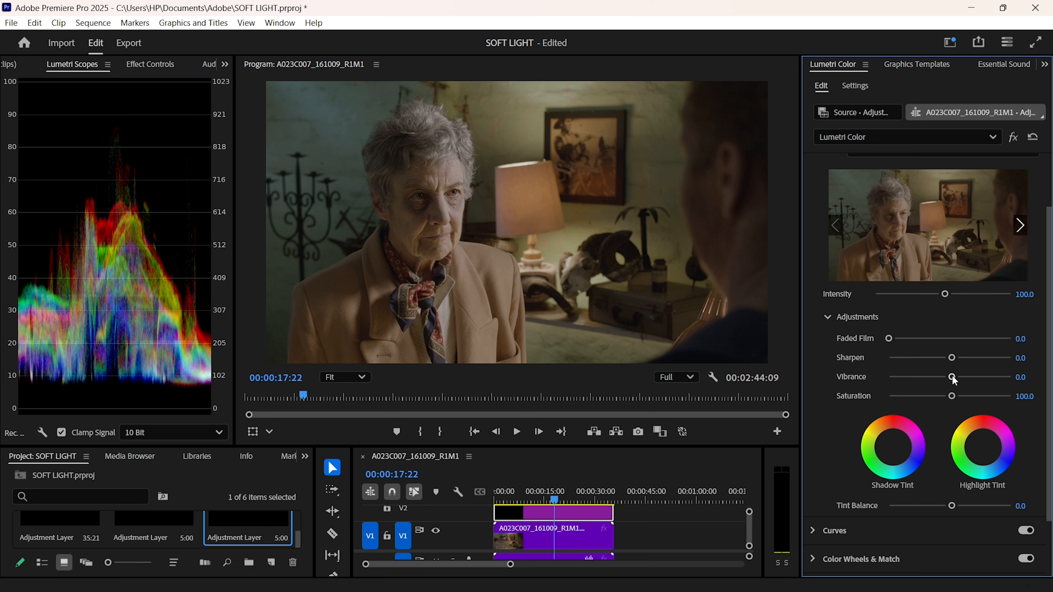
left_click_drag(955, 381, 967, 381)
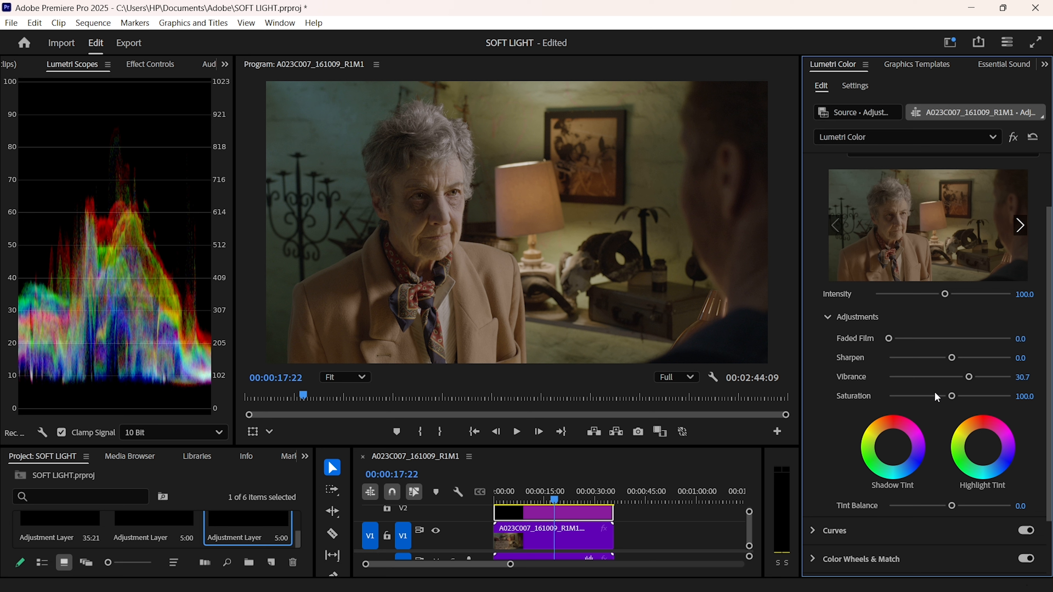
left_click_drag(951, 397, 958, 398)
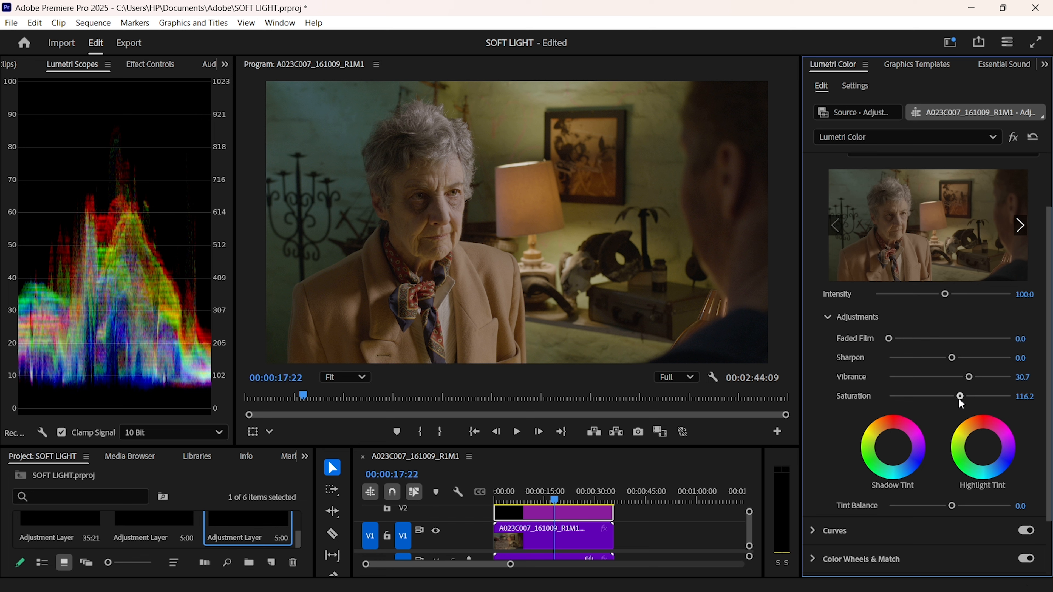
Add shadow, midtone and highlight points to the master RGB curve and shape a gentle S by lowering the shadows and raising the highlights.
scroll(816, 514, "down", 2)
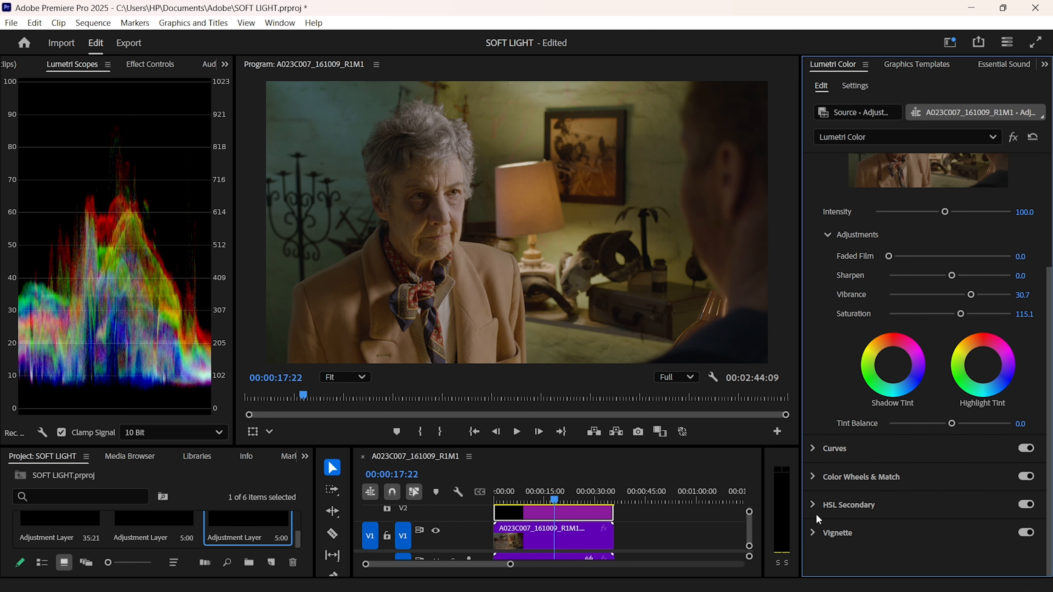
left_click(814, 448)
left_click(882, 393)
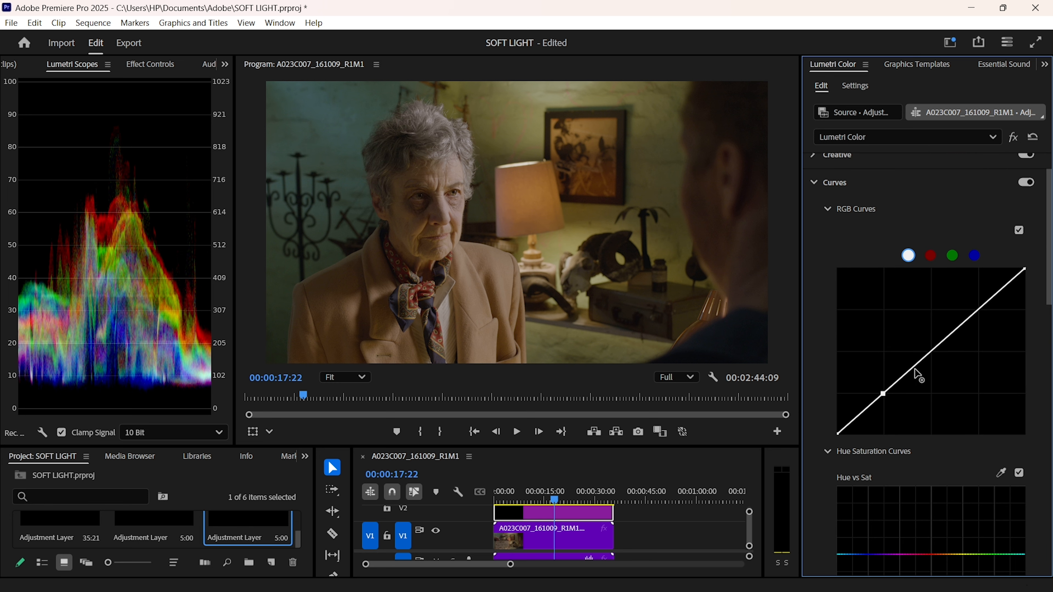
left_click(930, 352)
left_click(980, 307)
left_click_drag(883, 394, 888, 399)
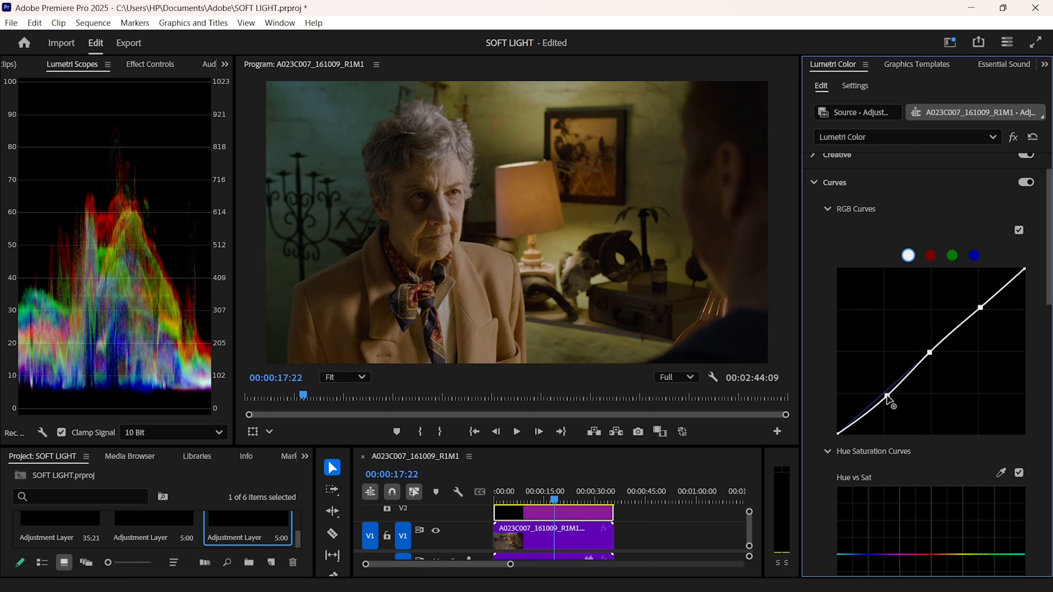
left_click_drag(980, 307, 975, 304)
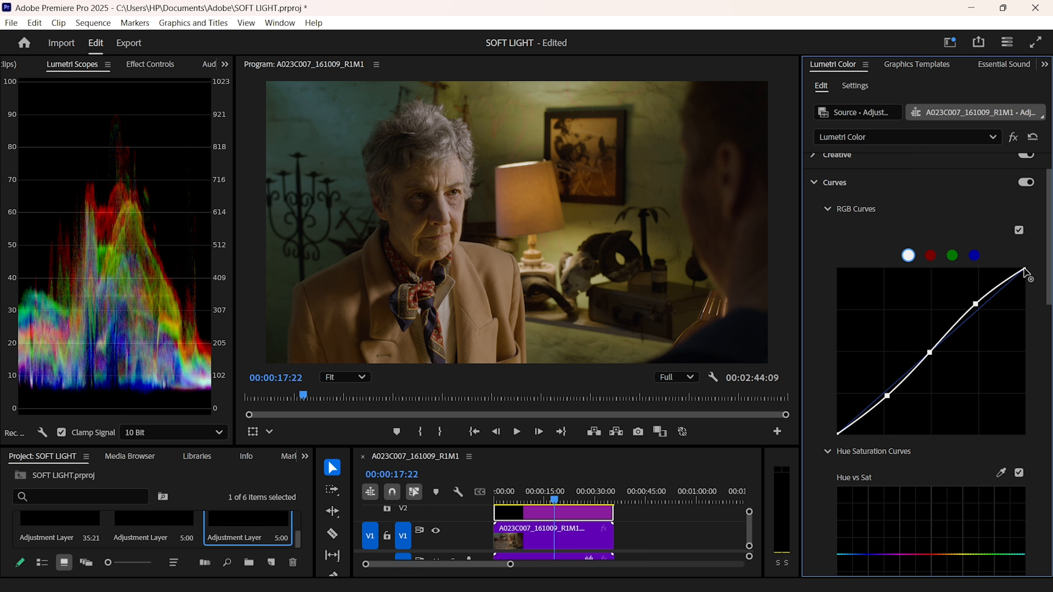
Slightly lower the master curve's white endpoint and raise its black endpoint, comparing the image with Curves off and on.
left_click_drag(1024, 268, 1028, 273)
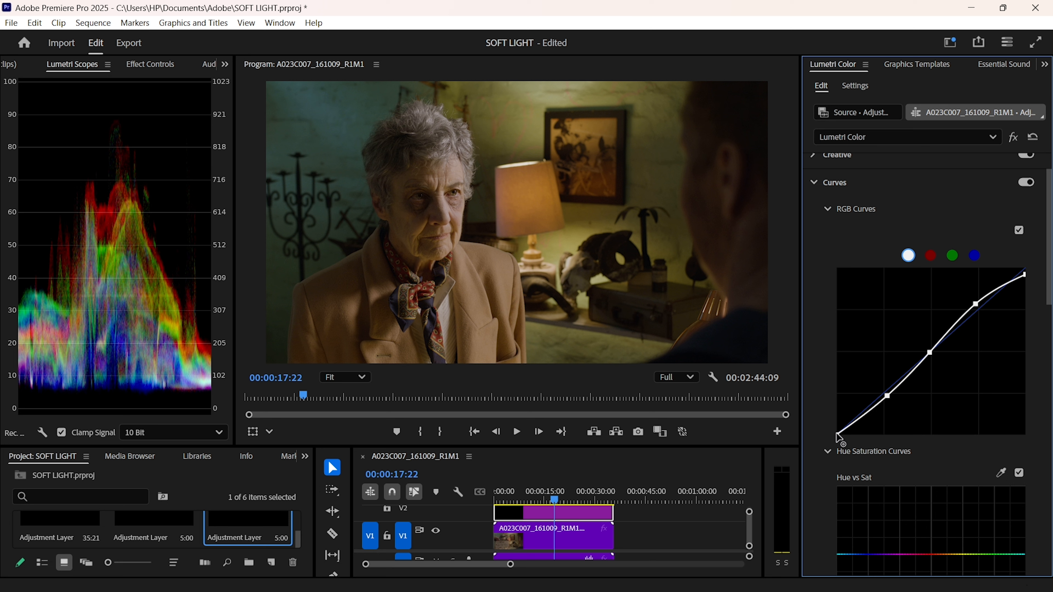
left_click_drag(833, 428, 830, 429)
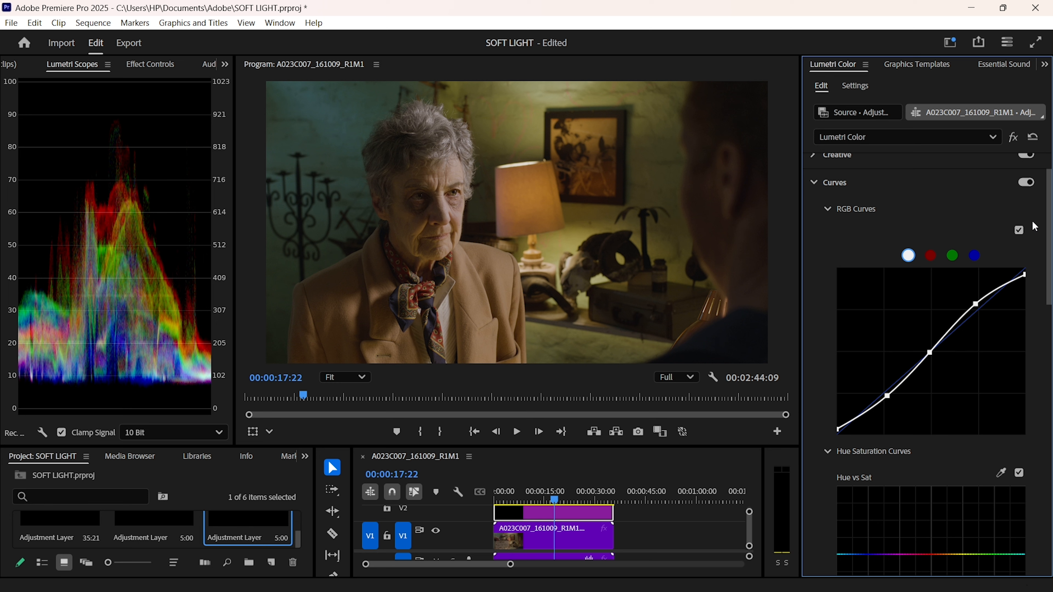
left_click(1027, 184)
left_click(1027, 185)
left_click(1028, 186)
left_click(1027, 185)
left_click(1028, 186)
mouse_move(838, 432)
left_mouse_down()
mouse_move(833, 414)
mouse_move(831, 429)
left_mouse_up()
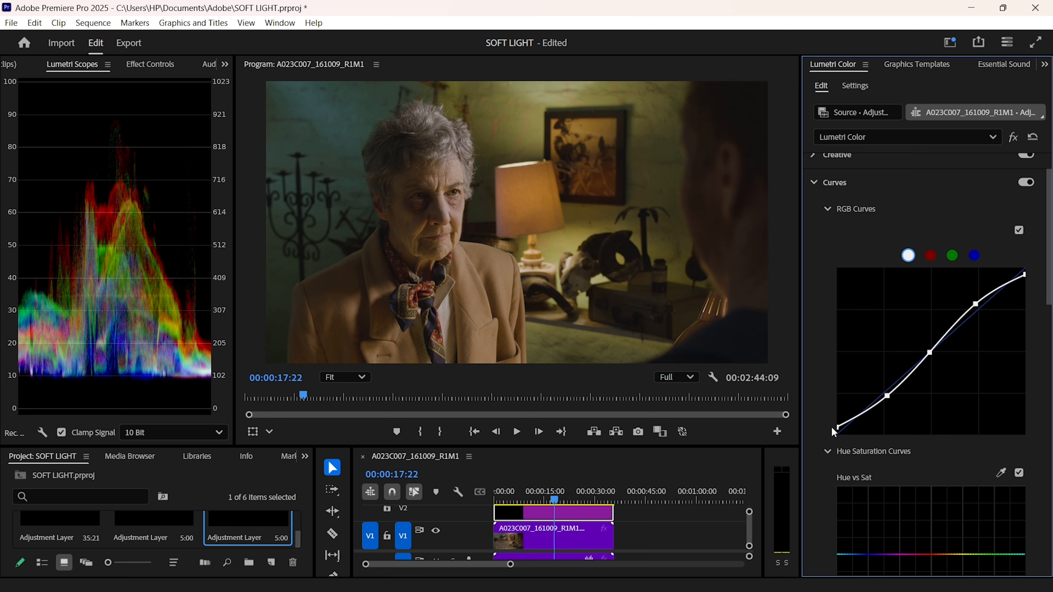
Shift the black endpoints of the red, green and blue curves slightly inward along the base of the graph.
left_click(930, 256)
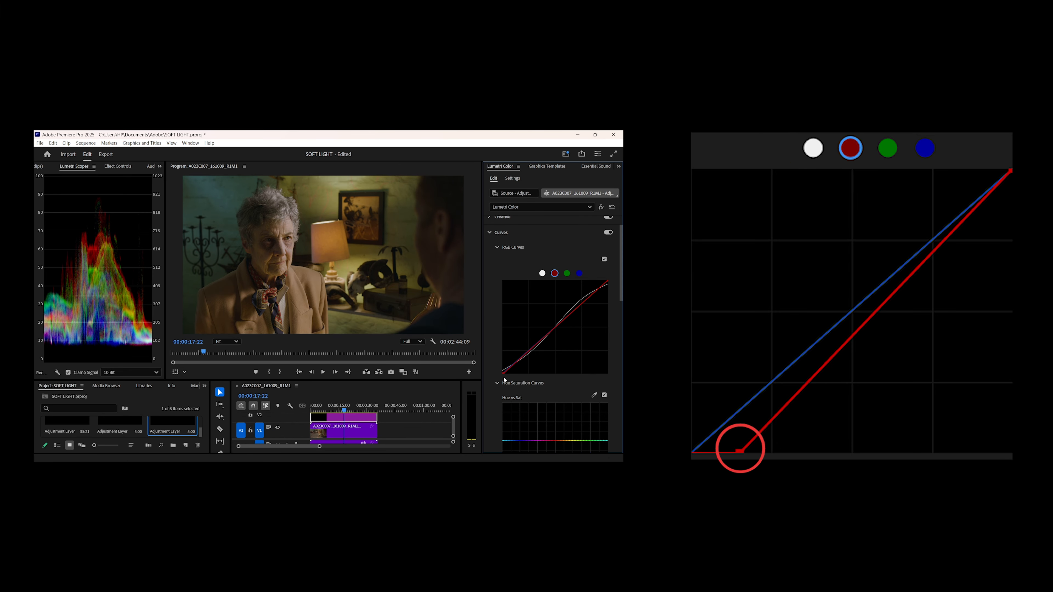
left_click_drag(504, 378, 506, 380)
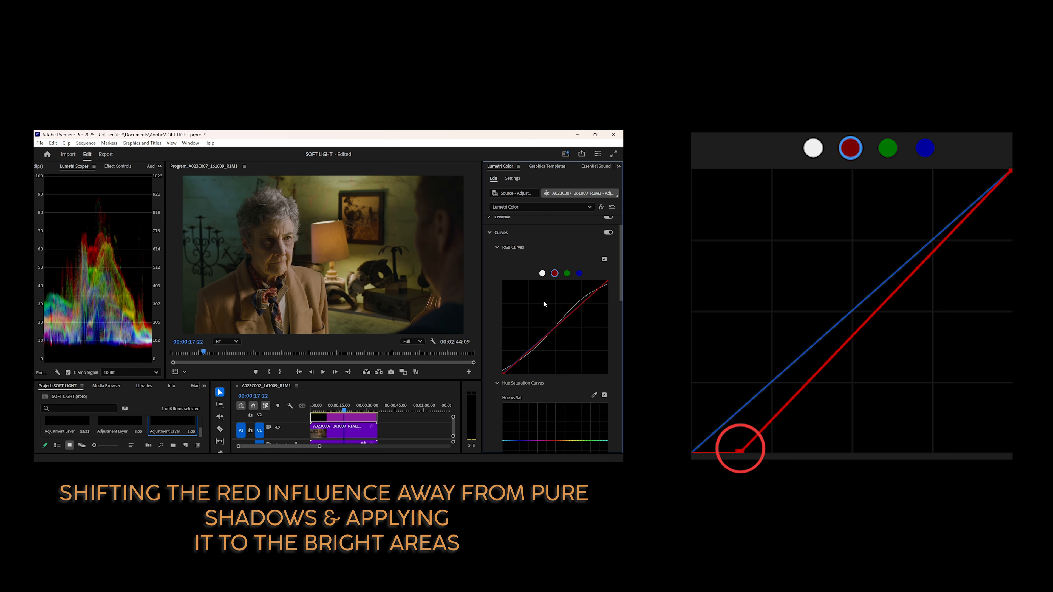
left_click(567, 273)
left_click_drag(503, 373, 506, 373)
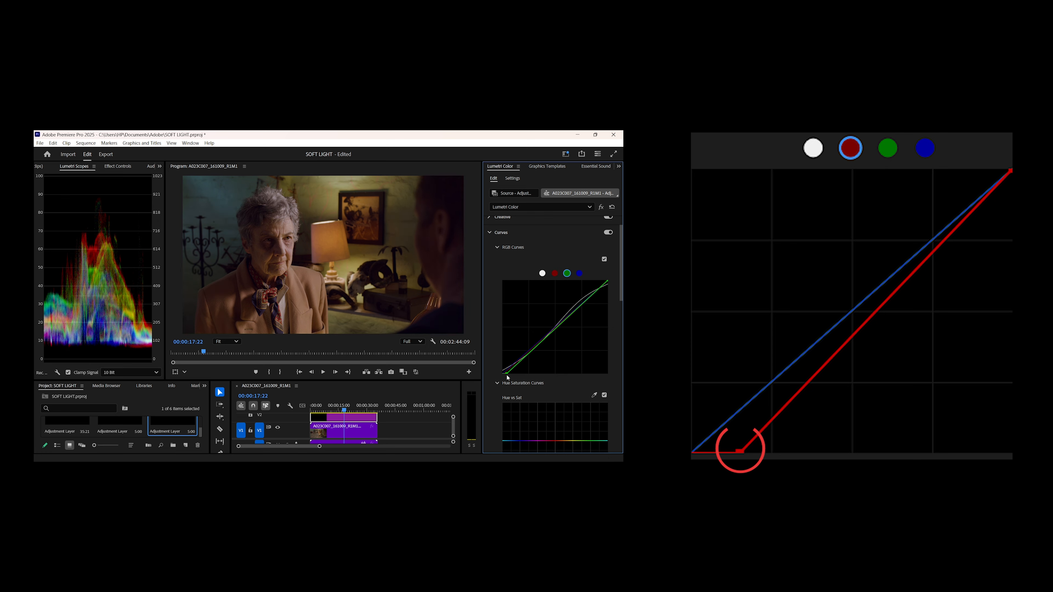
left_click(579, 273)
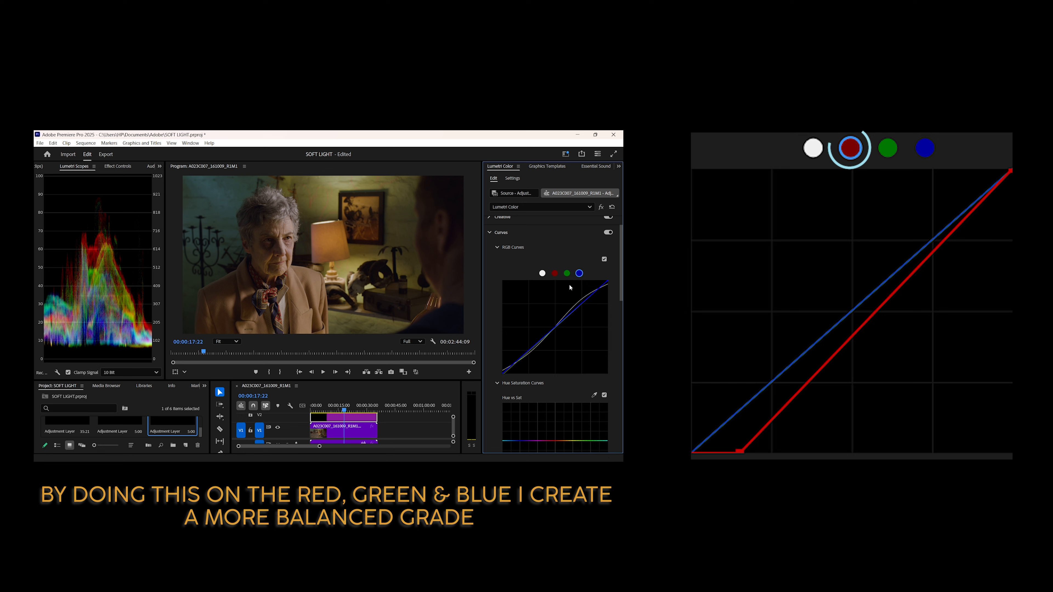
left_click_drag(503, 374, 507, 381)
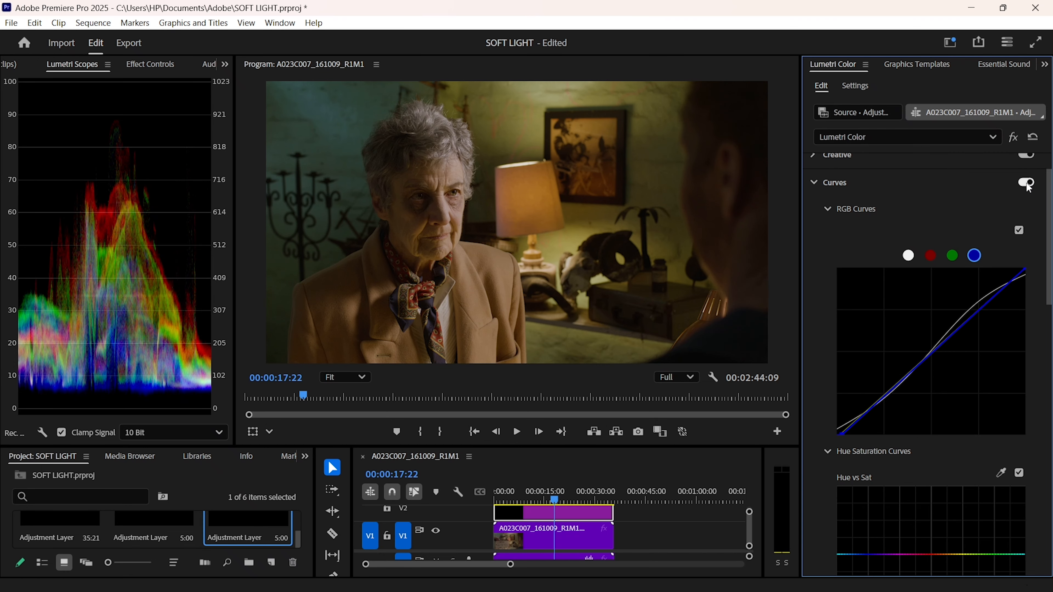
Compare the image with the Curves adjustments off and on.
left_click(608, 232)
left_click(1027, 183)
left_click(1027, 184)
left_click(1027, 183)
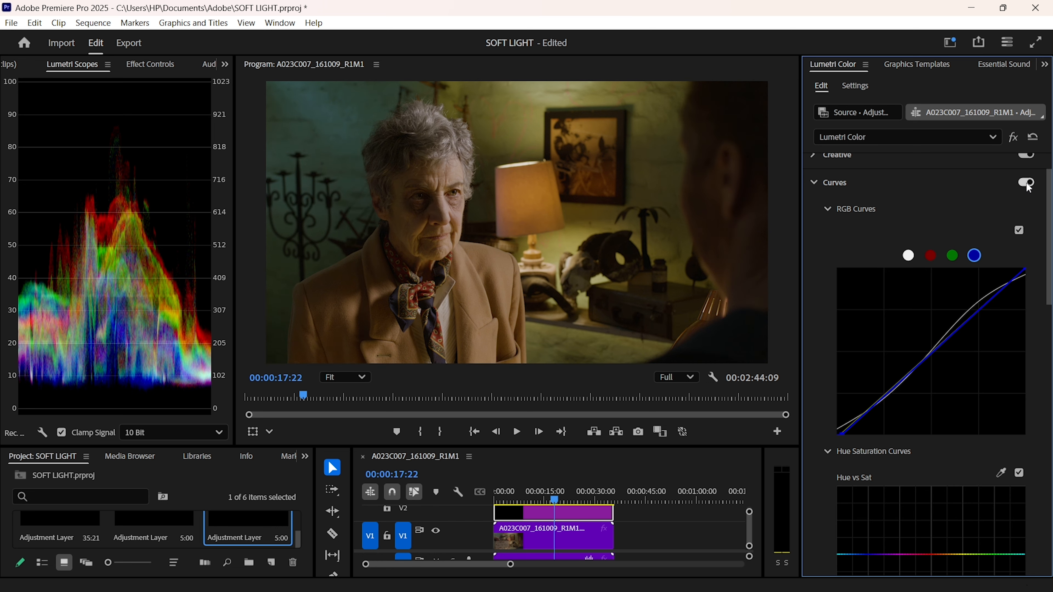
Sample an orange tone from the image for the Hue vs Sat curve and slightly raise its centre point.
scroll(1028, 187, "down", 4)
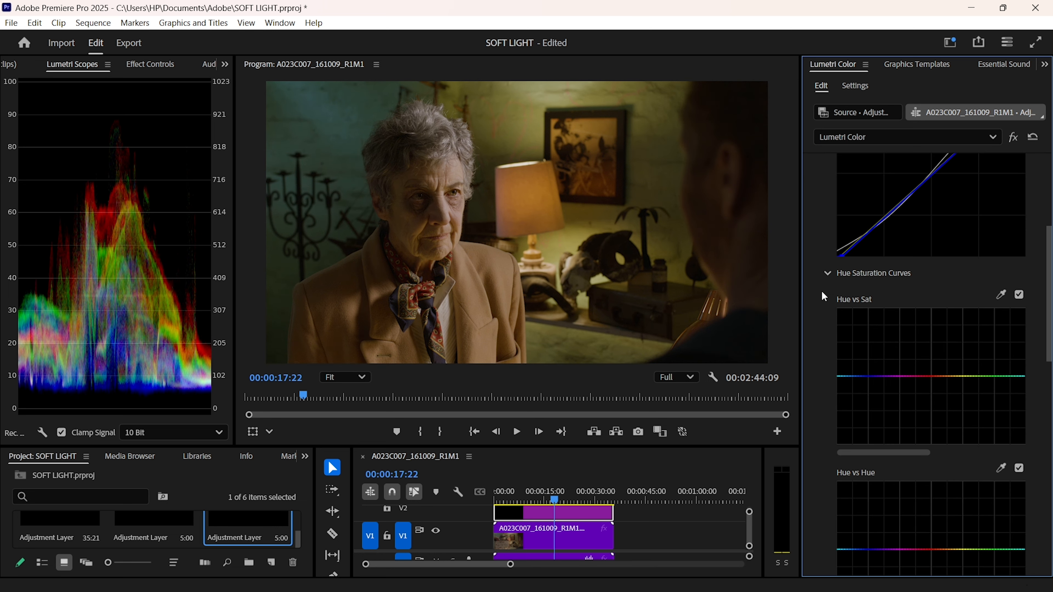
left_click(1003, 295)
left_click(942, 375)
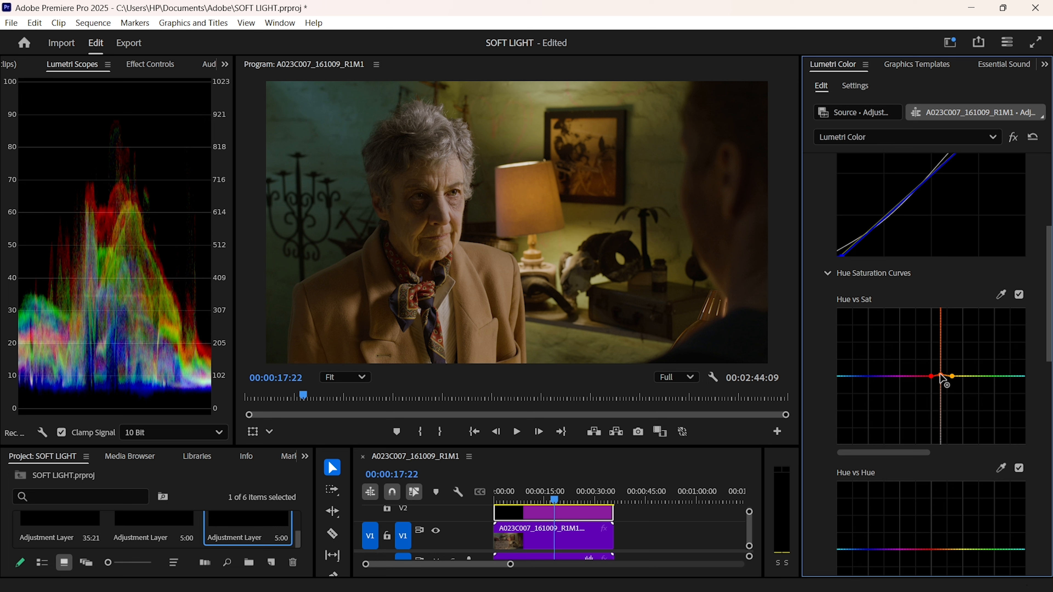
left_click(941, 376)
Shift the Midtones color wheel slightly toward orange and compare the image with Color Wheels & Match off and on.
scroll(849, 526, "down", 5)
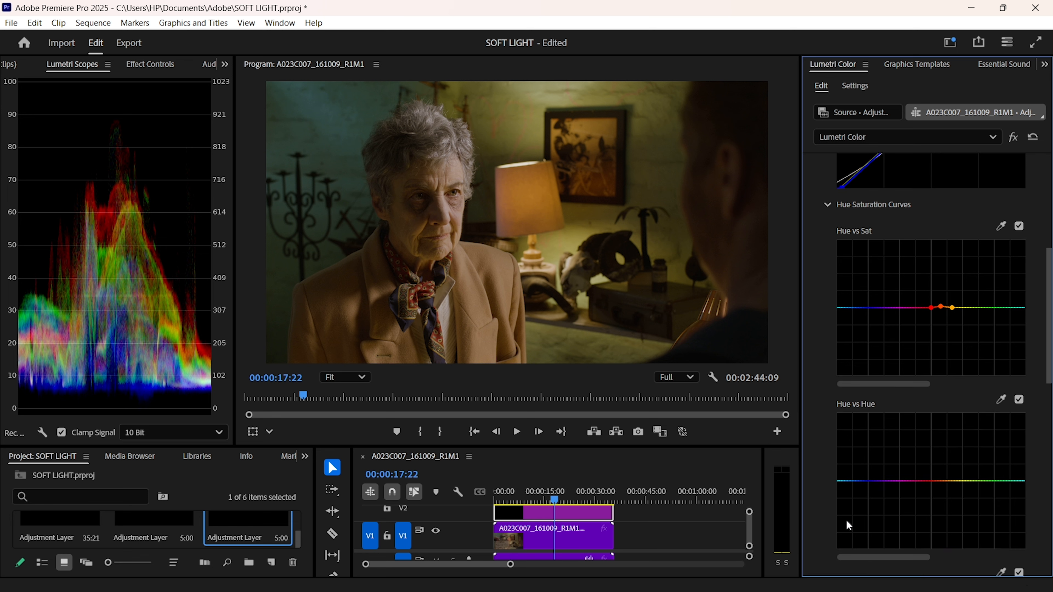
scroll(848, 526, "down", 8)
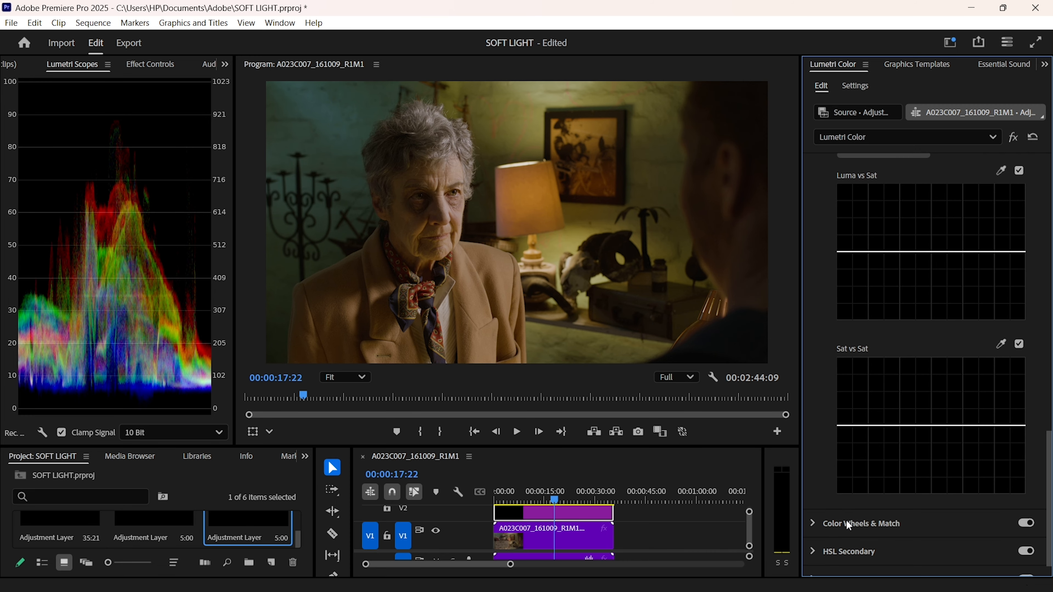
left_click(813, 477)
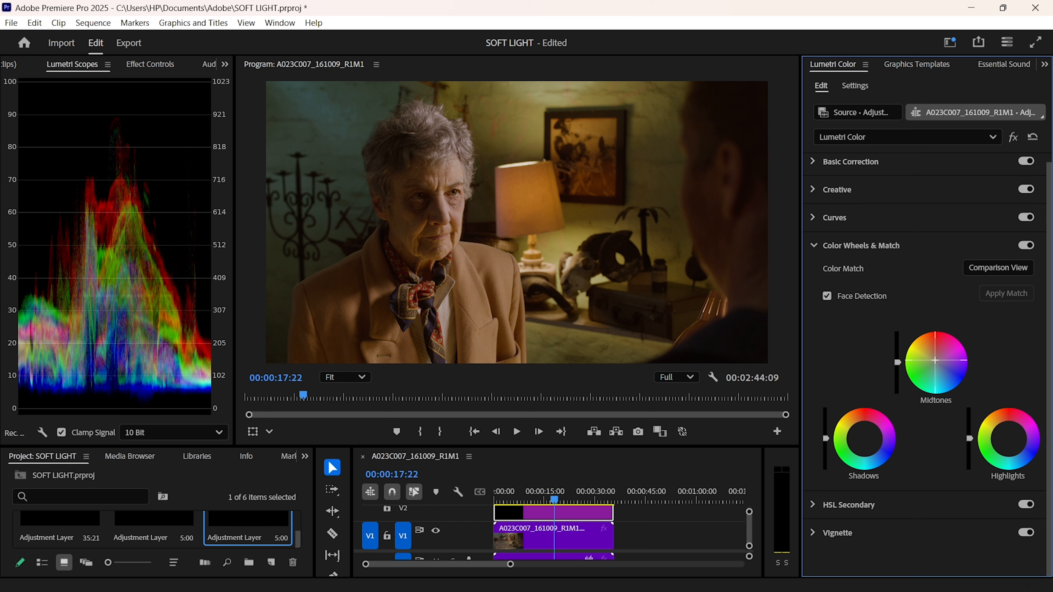
left_click_drag(939, 365, 935, 359)
left_click_drag(935, 359, 932, 360)
left_click(1029, 247)
left_click(1030, 247)
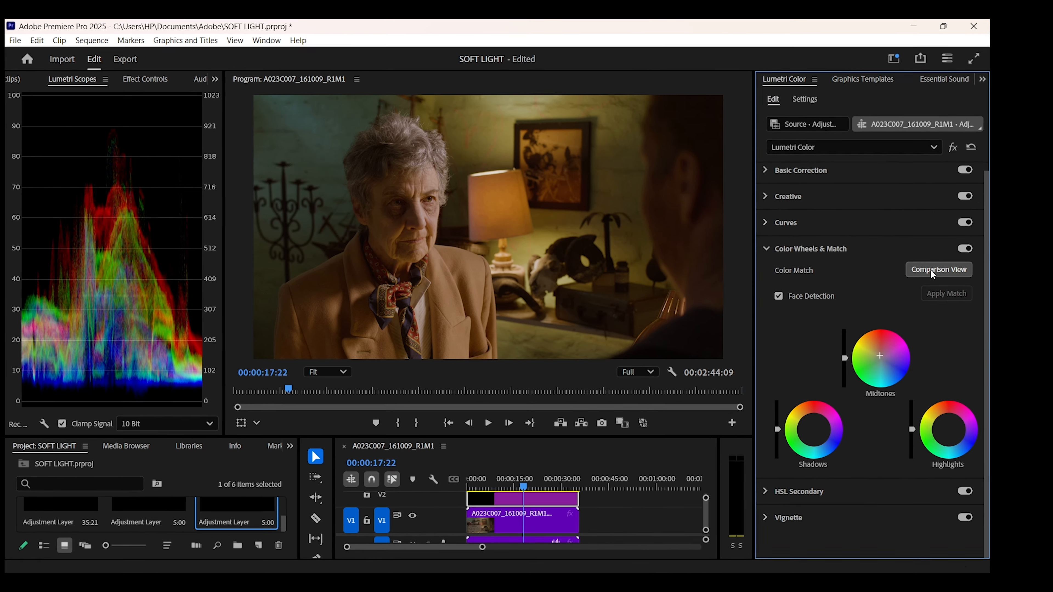
Show the Comparison View and nudge the Shadows color wheel slightly toward orange, resetting the first attempt.
left_click(993, 272)
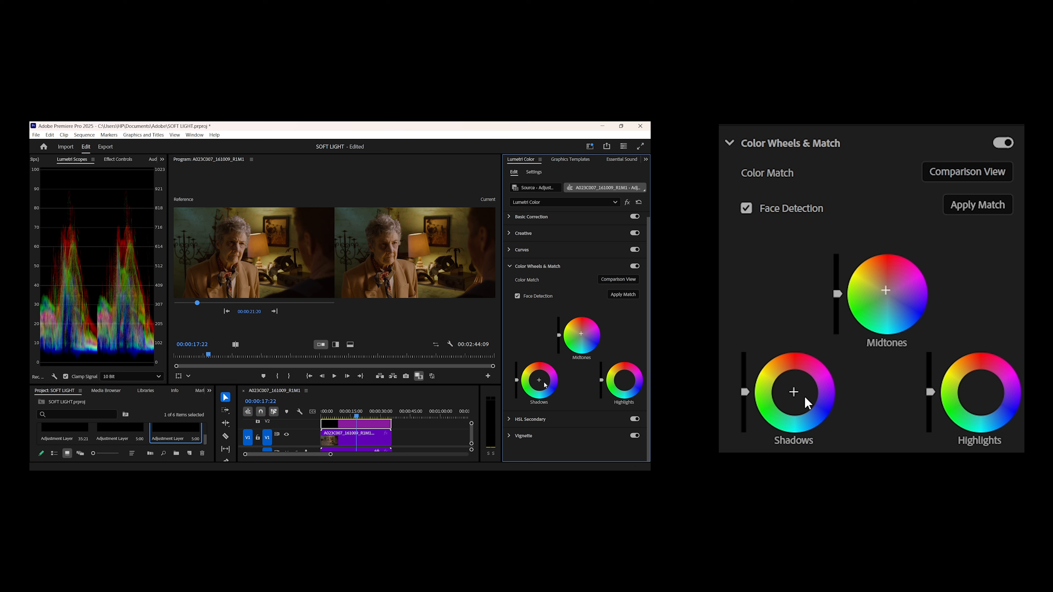
left_click_drag(539, 380, 539, 380)
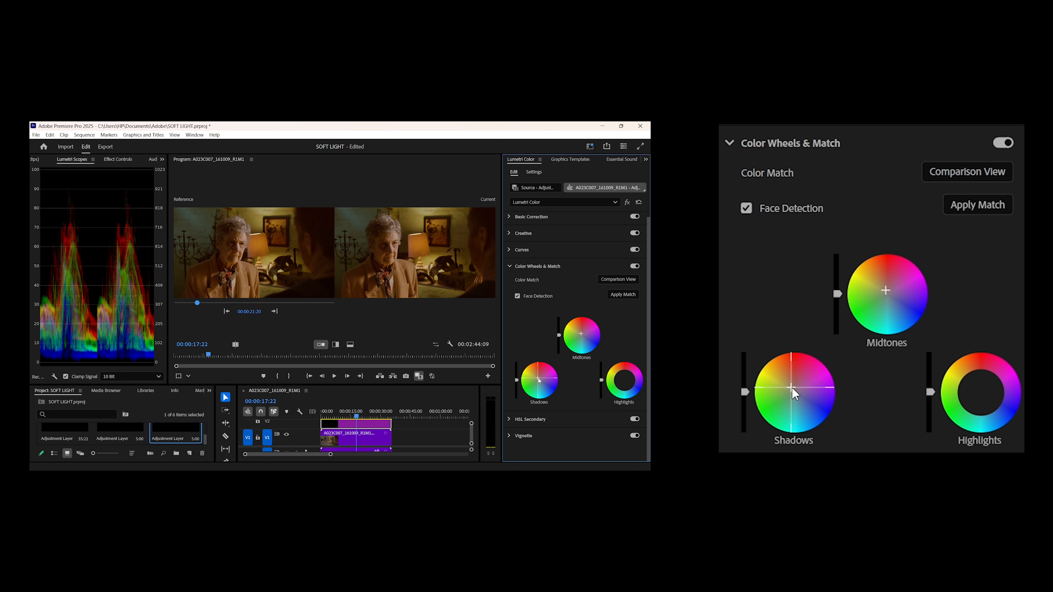
double_click(539, 380)
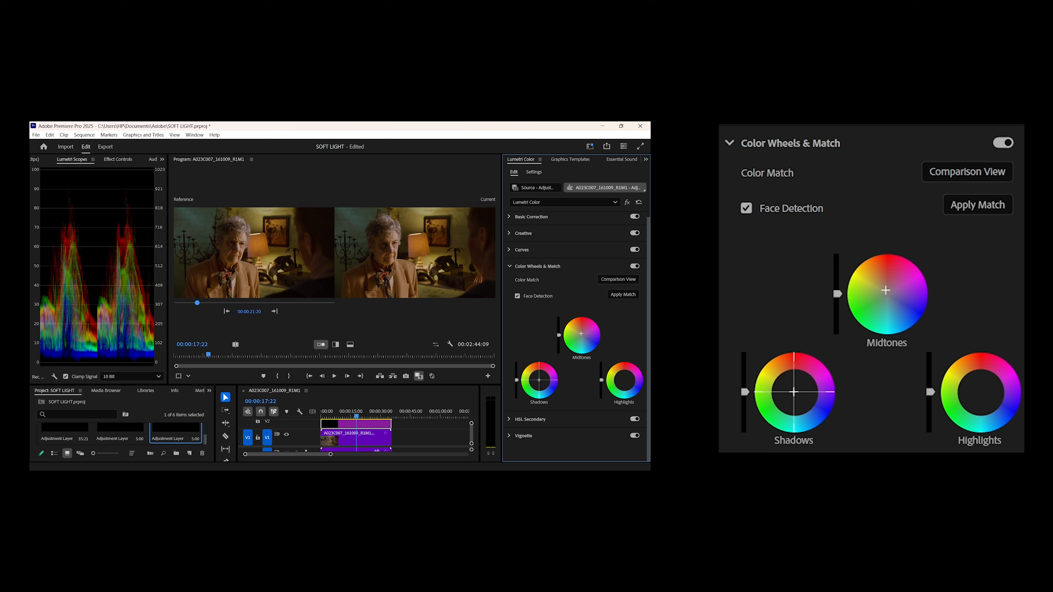
left_click(539, 380)
left_click_drag(538, 380, 538, 379)
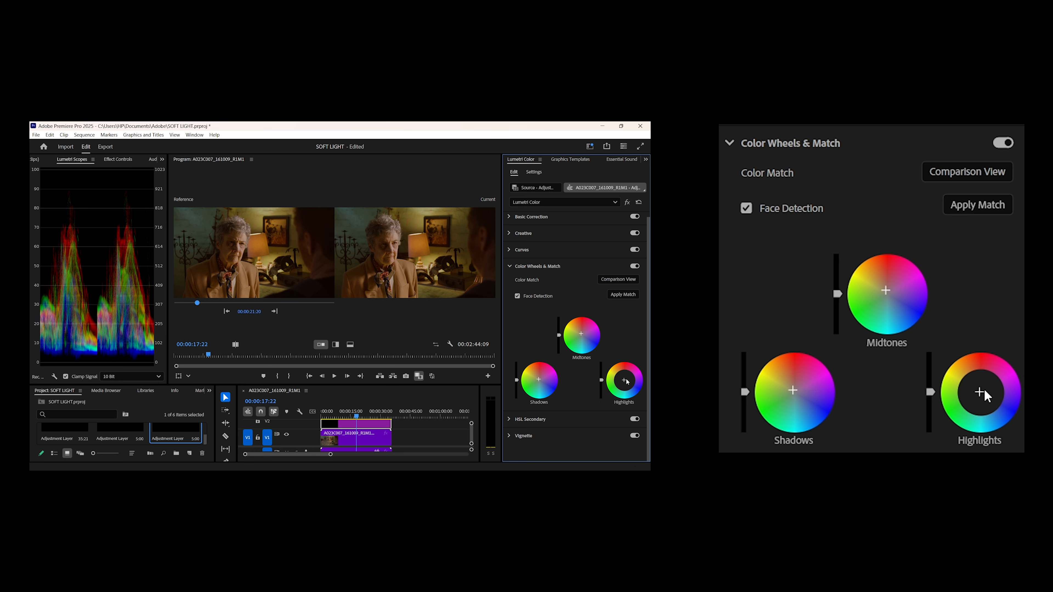
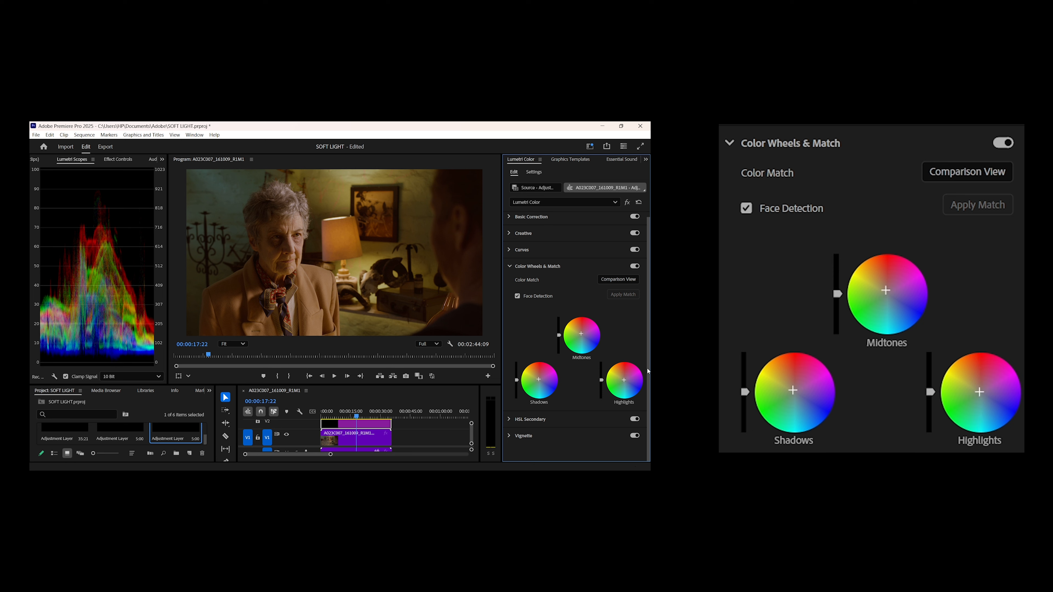
Compare the image with the Color Wheels & Match adjustments off and on.
left_click(635, 267)
left_click(635, 266)
left_click(635, 266)
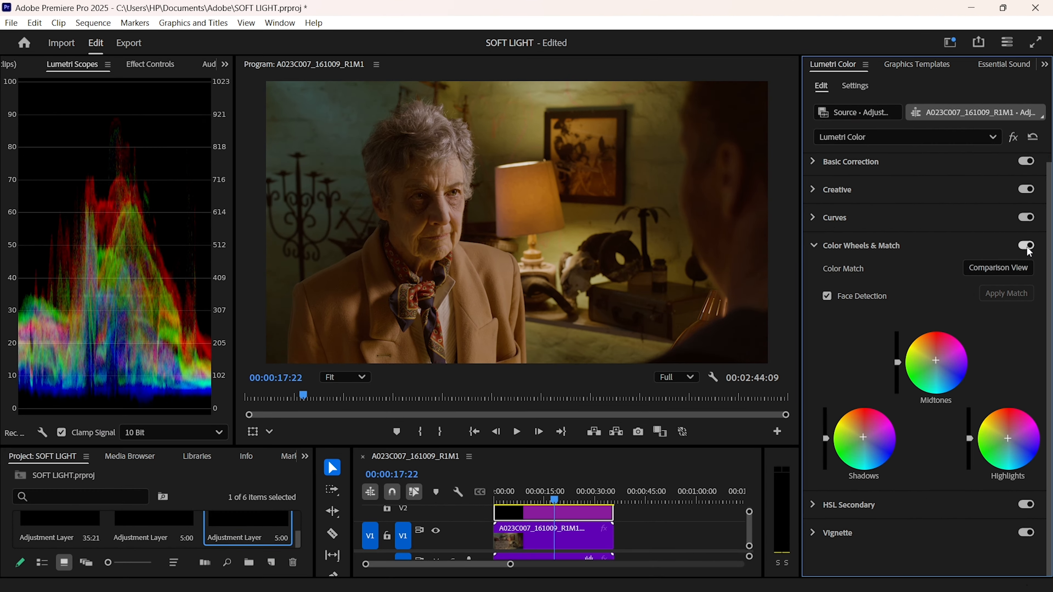
Sample the woman's skin tone for an HSL Secondary key with the Color/Gray mask displayed, and reset the key.
left_click(512, 420)
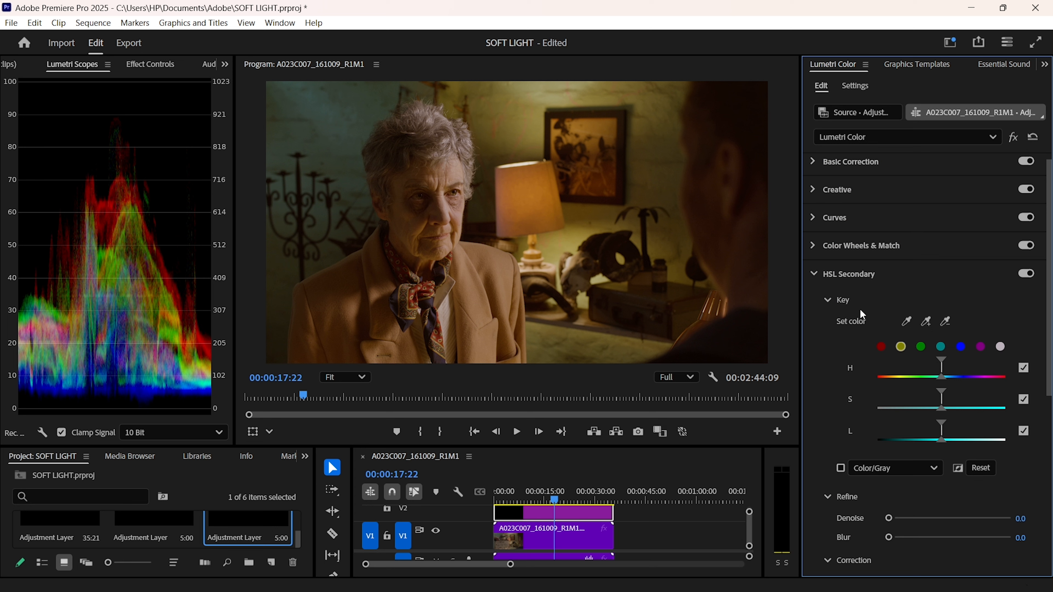
left_click(907, 321)
left_click(907, 321)
left_click(418, 231)
left_click(839, 467)
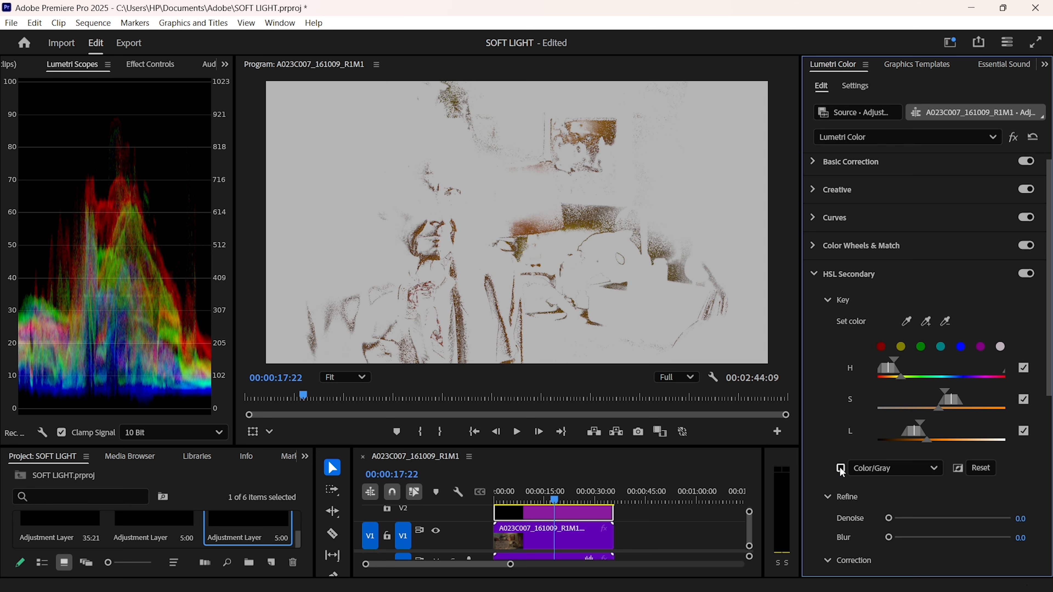
left_click(981, 468)
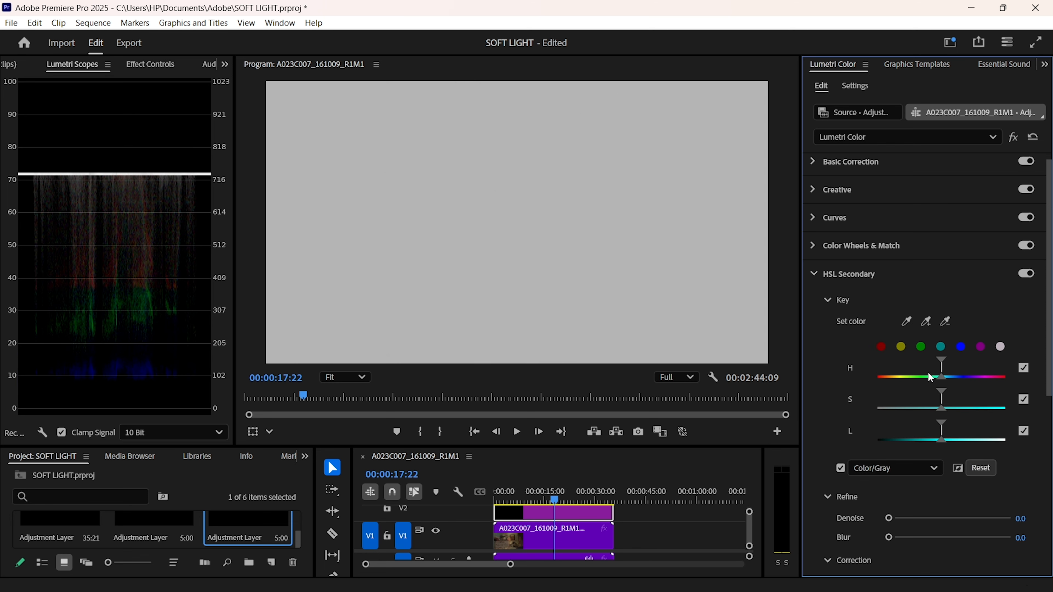
Key the red color preset in HSL Secondary and adjust the hue, saturation and luminance ranges to cover the skin tones.
left_click(881, 346)
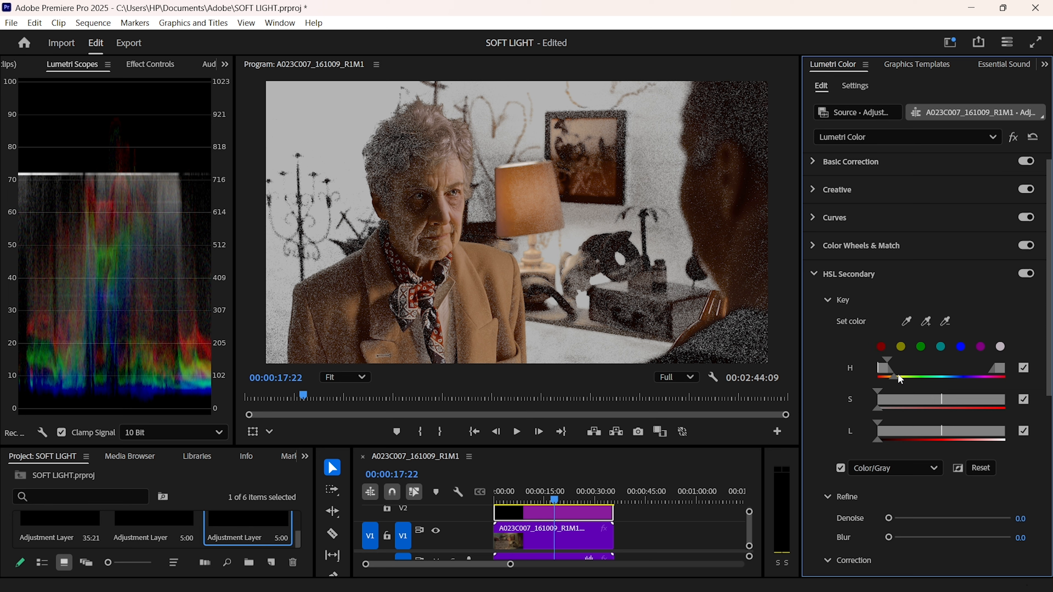
mouse_move(893, 375)
left_mouse_down()
mouse_move(903, 374)
mouse_move(891, 376)
left_mouse_up()
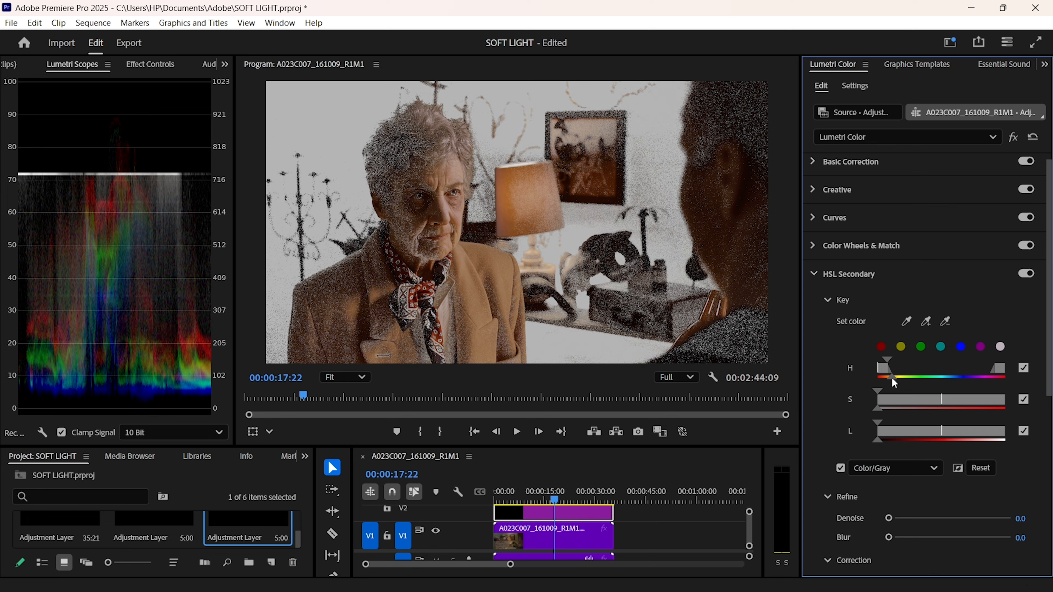
left_click_drag(882, 360, 887, 363)
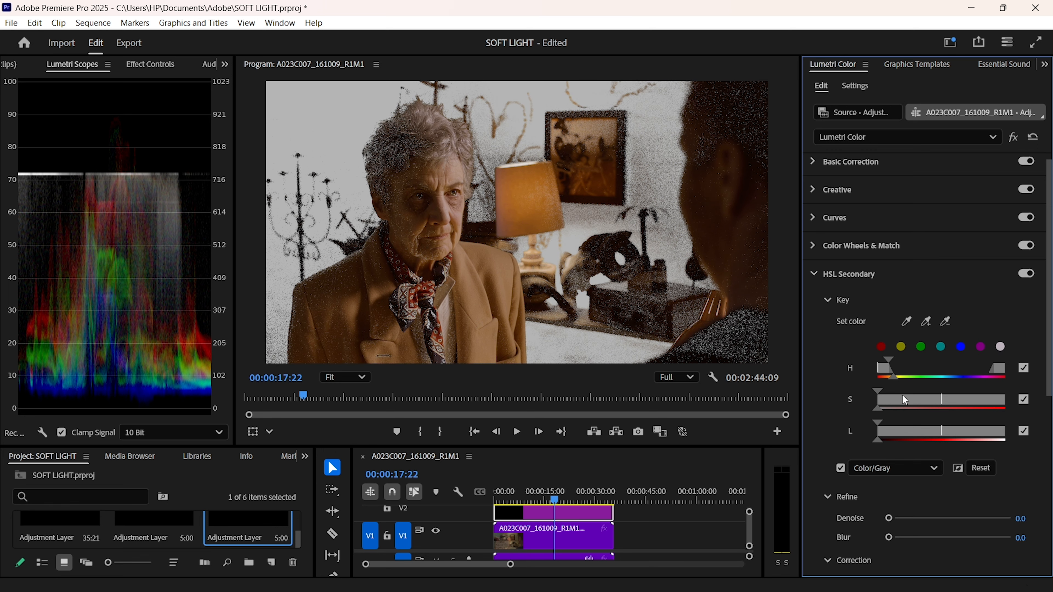
mouse_move(876, 390)
left_mouse_down()
mouse_move(897, 389)
mouse_move(870, 394)
left_mouse_up()
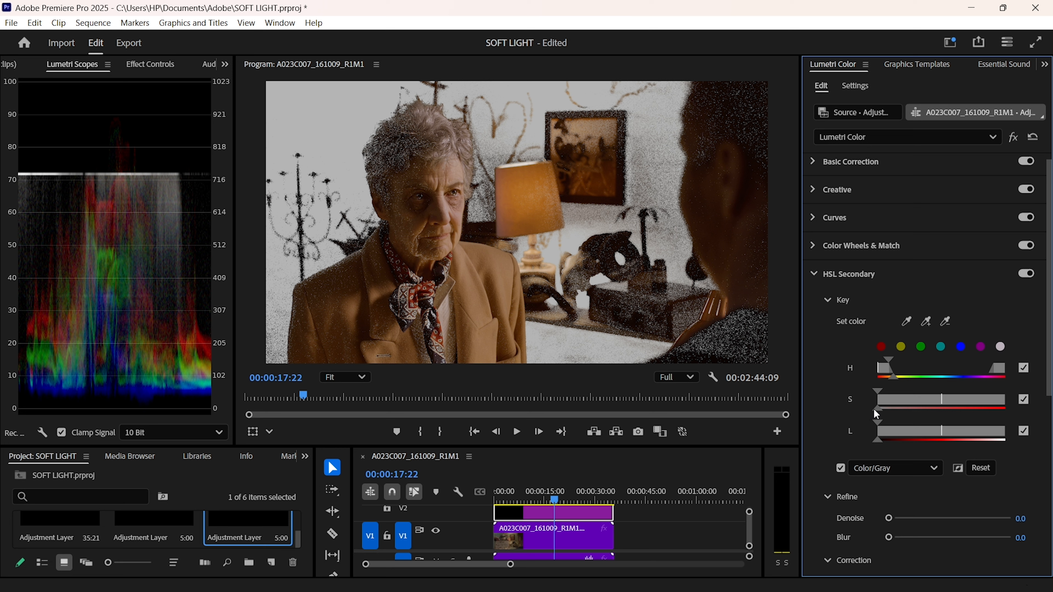
left_click_drag(881, 390, 876, 411)
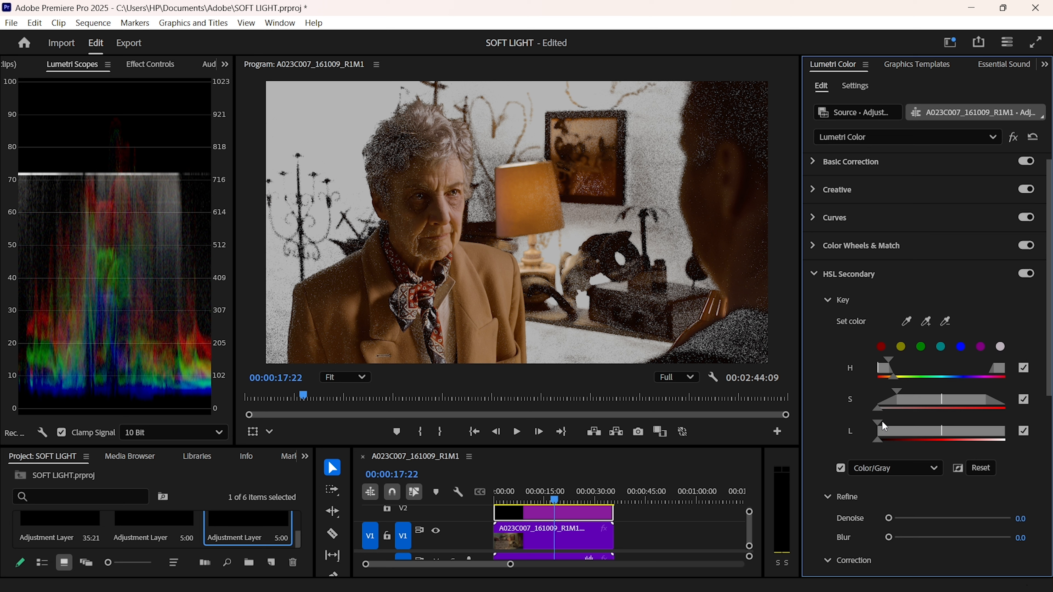
left_click_drag(877, 420, 875, 439)
Set the HSL key's Blur to 3.7 and invert its mask, hiding the Color/Gray preview.
left_click(1022, 539)
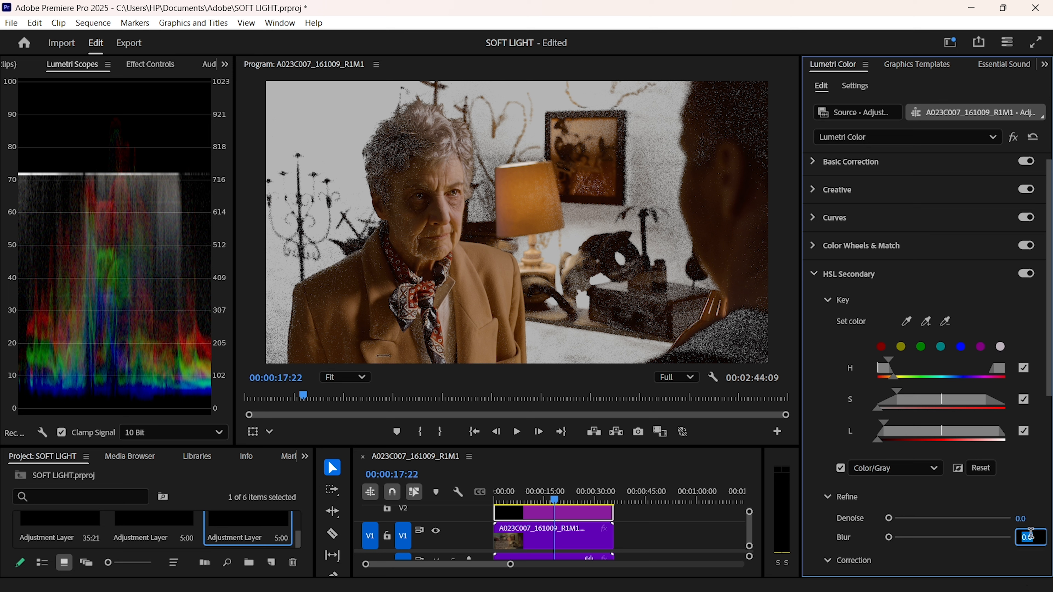
type("3.7")
key("Return")
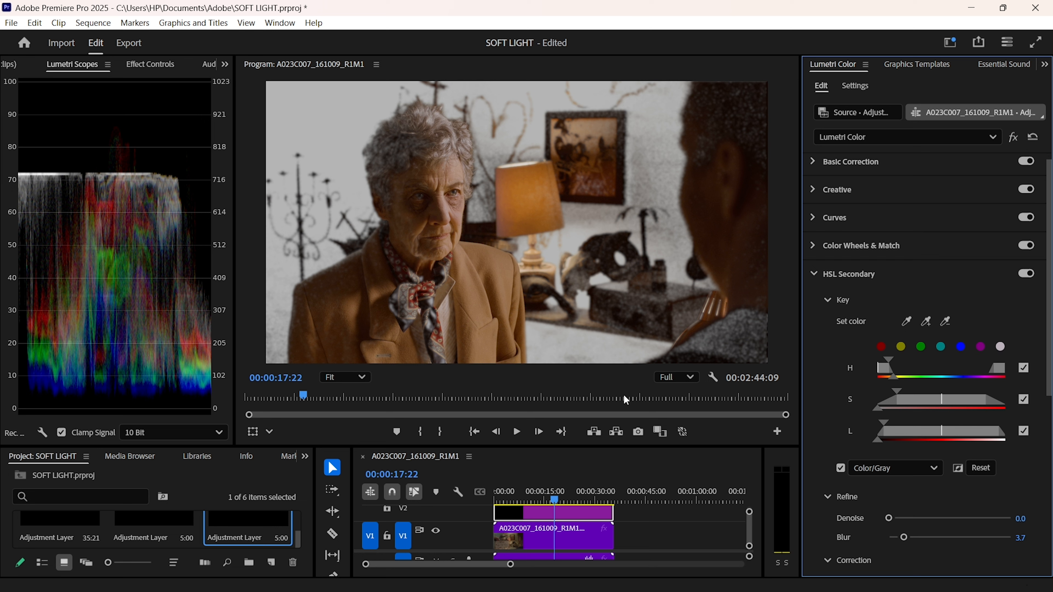
left_click(959, 469)
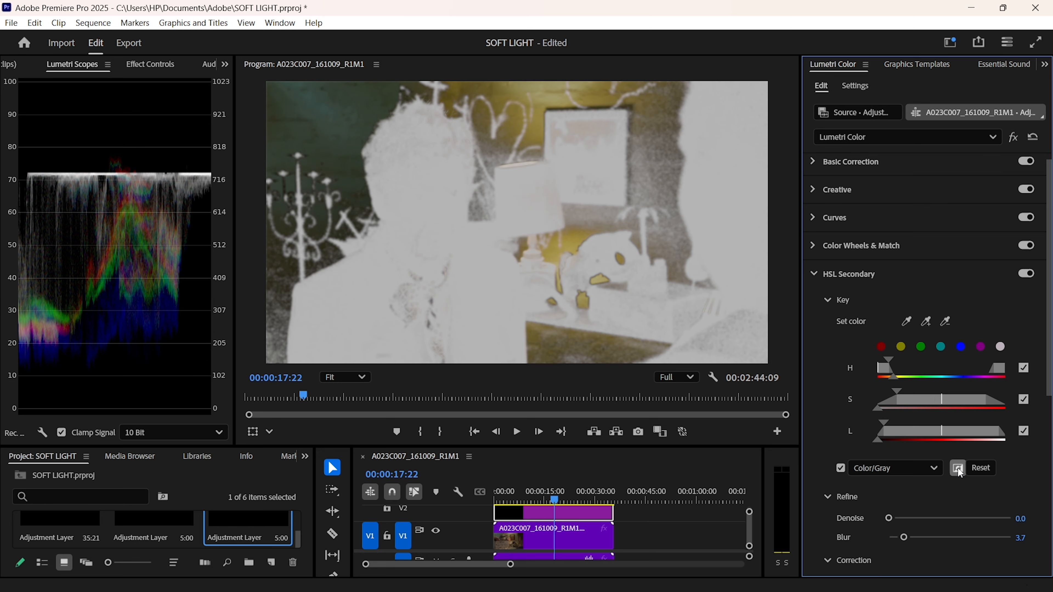
left_click(840, 468)
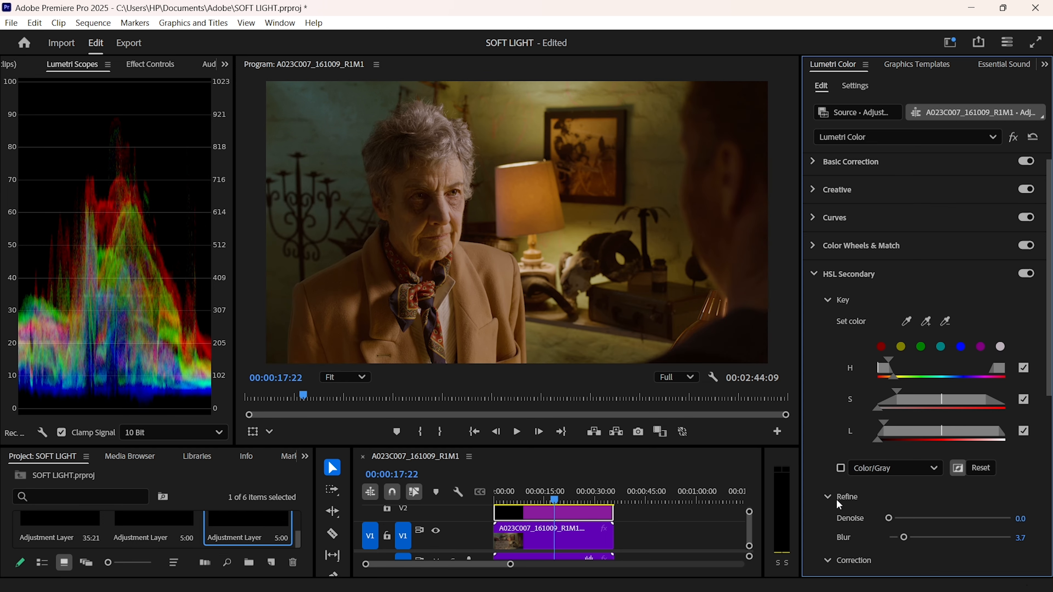
Push the HSL Secondary correction wheel slightly toward cyan and compare the image with HSL Secondary off and on.
scroll(829, 508, "down", 2)
scroll(828, 508, "down", 5)
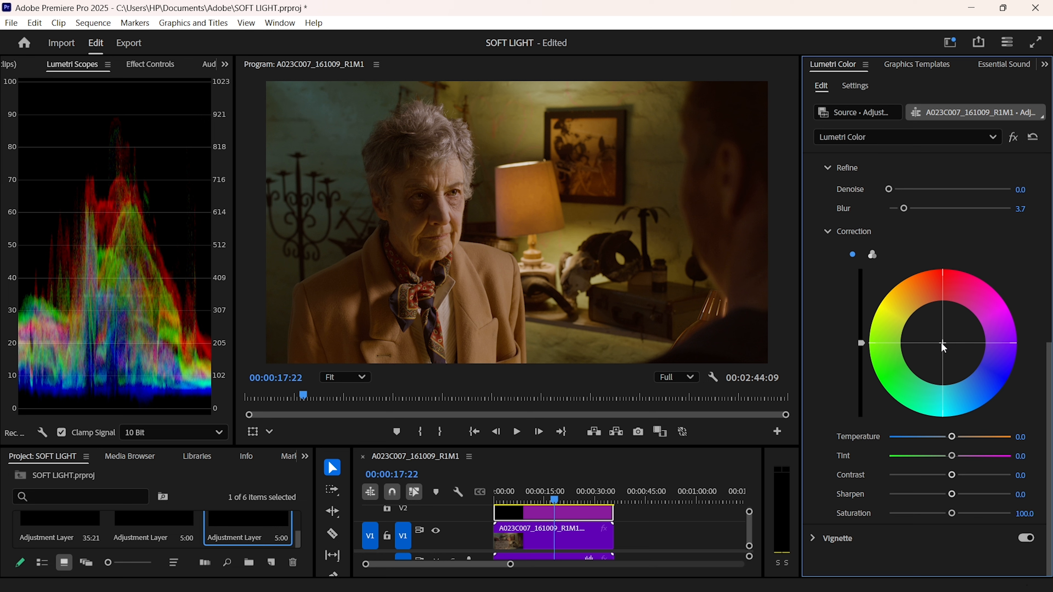
left_click_drag(942, 343, 942, 354)
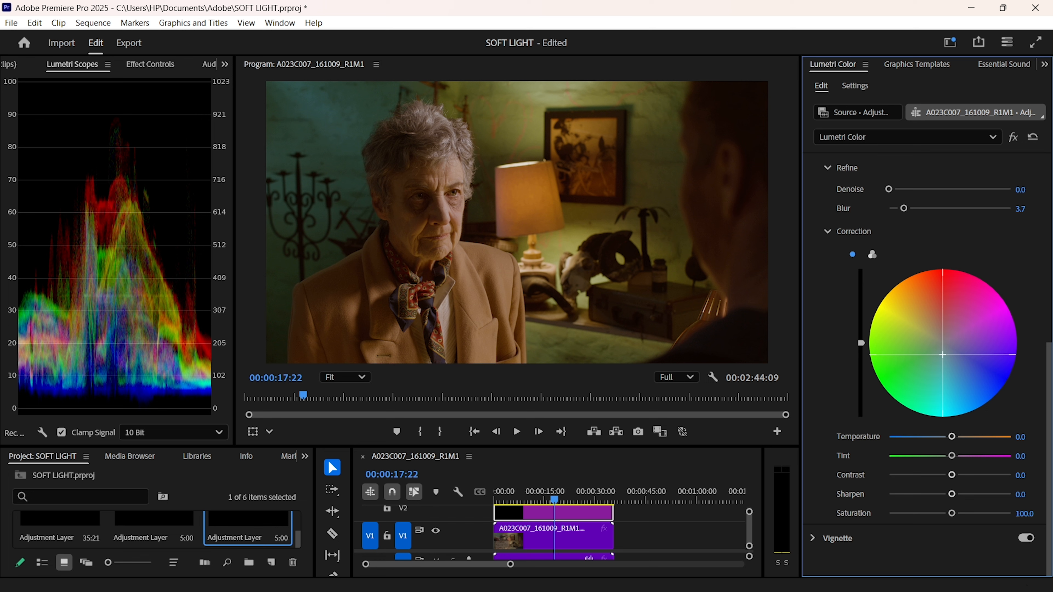
mouse_move(942, 355)
left_mouse_down()
mouse_move(943, 340)
mouse_move(942, 355)
left_mouse_up()
scroll(1004, 270, "up", 6)
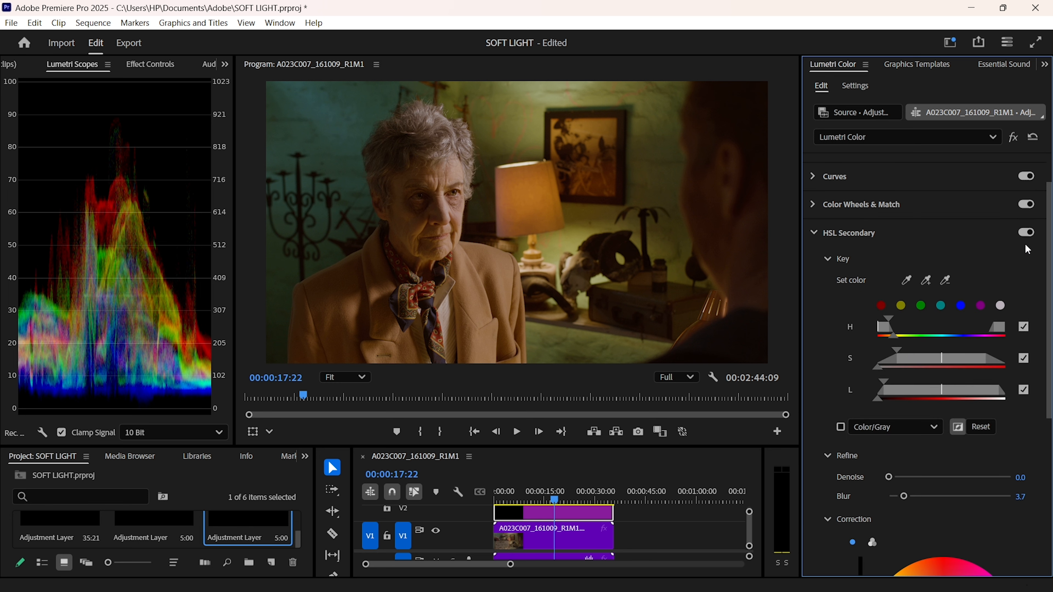
left_click(1027, 234)
left_click(1026, 233)
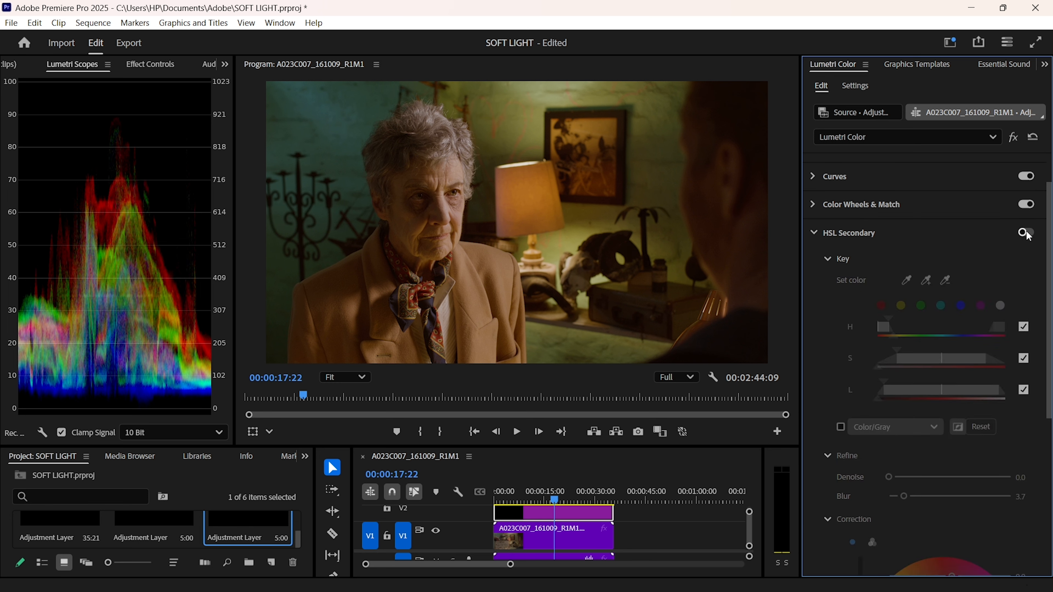
left_click(1027, 233)
scroll(1029, 437, "down", 2)
scroll(1029, 437, "down", 4)
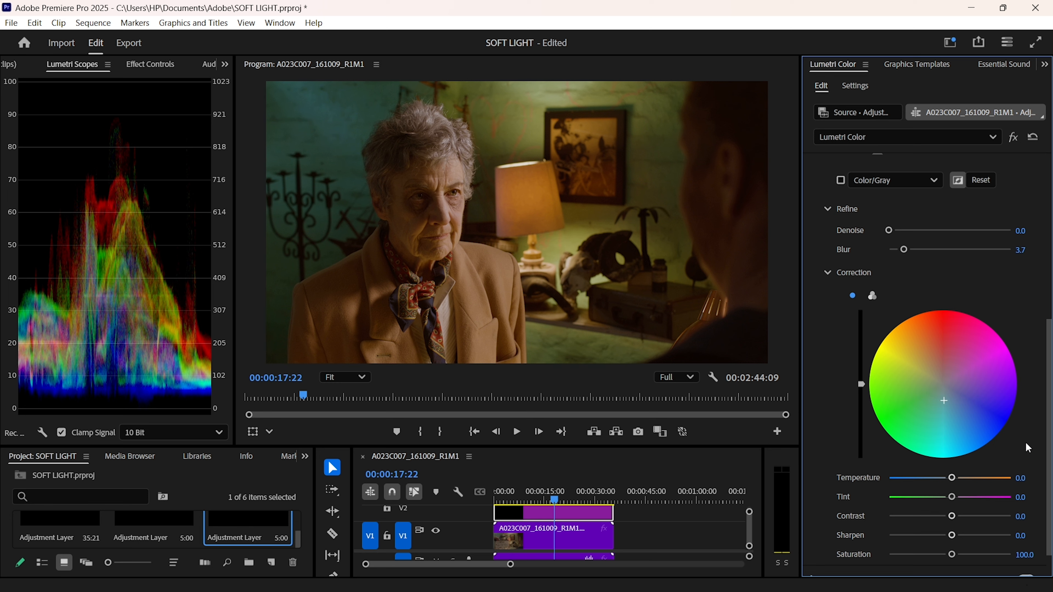
scroll(1025, 441, "down", 1)
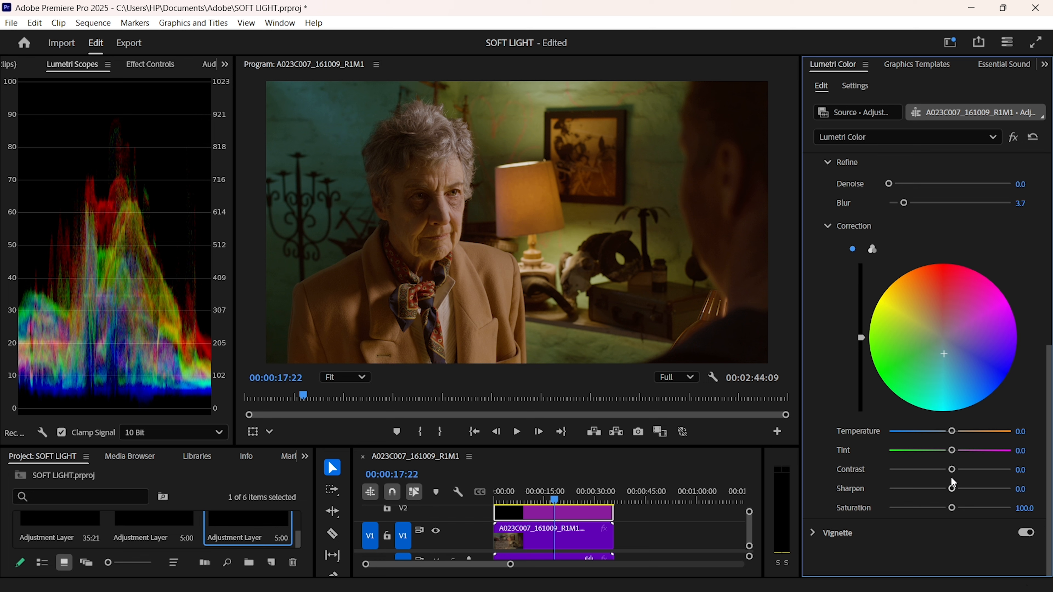
mouse_move(954, 512)
left_mouse_down()
mouse_move(913, 515)
mouse_move(956, 514)
left_mouse_up()
double_click(956, 514)
Compare the image with the entire Lumetri Color effect off and on, and collapse the HSL Secondary section.
left_click(1013, 140)
left_click(1013, 140)
left_click(1014, 140)
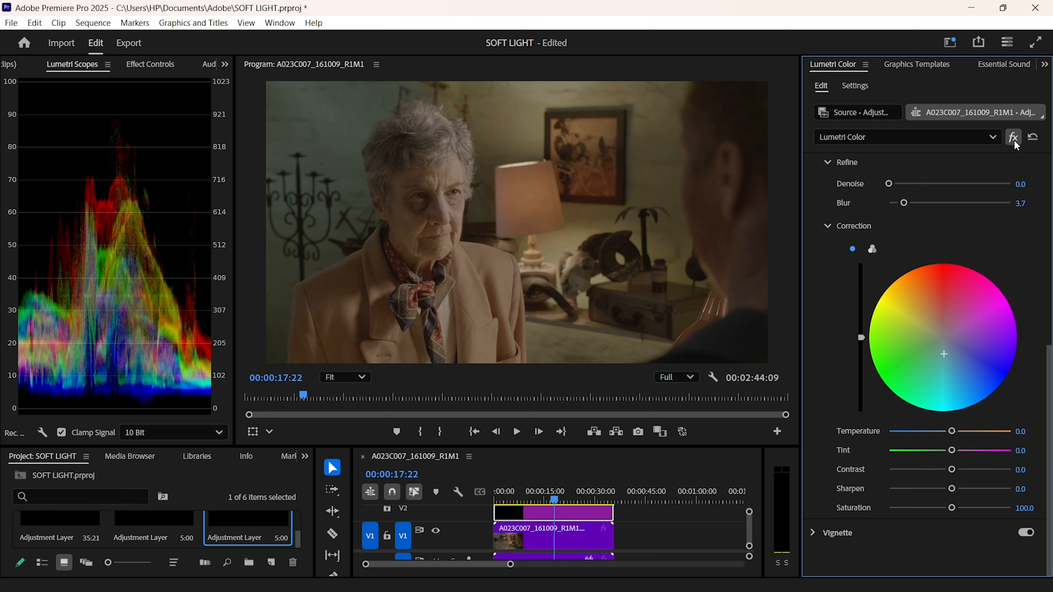
left_click(1014, 140)
left_click(1013, 140)
left_click(1013, 140)
left_click(1013, 139)
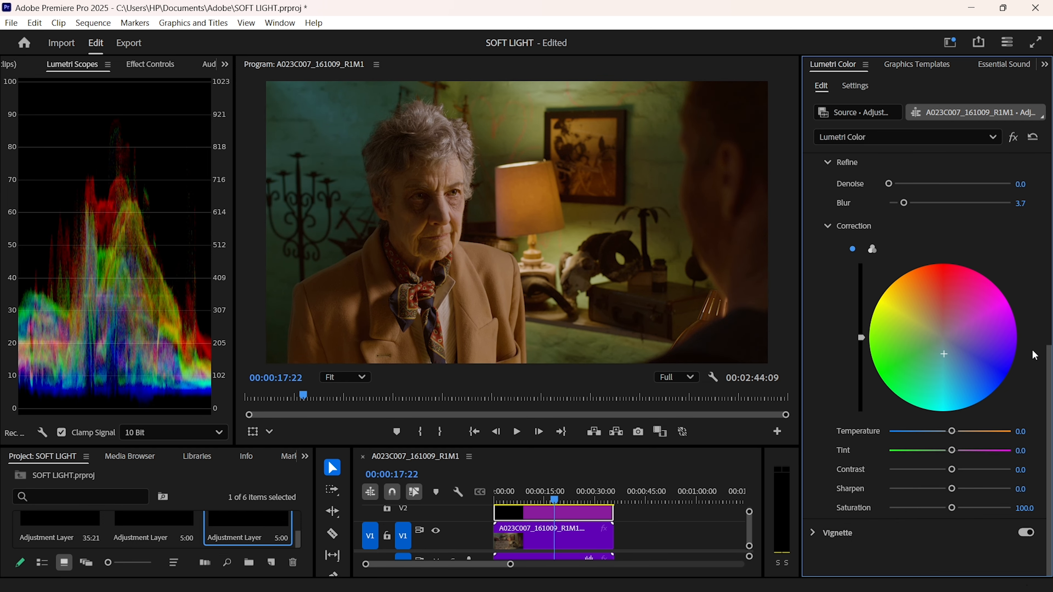
scroll(1031, 349, "up", 8)
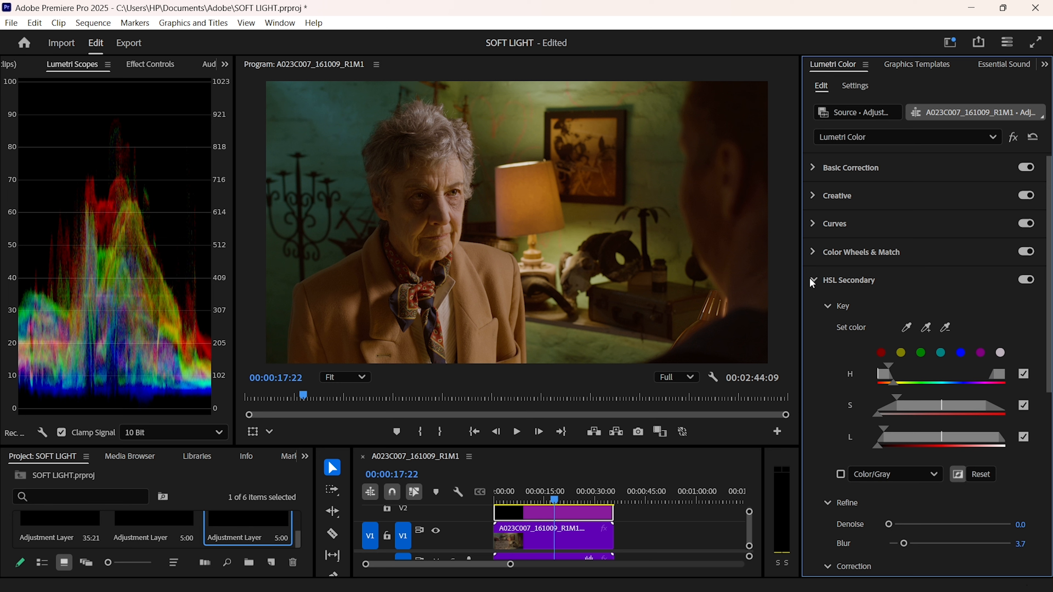
left_click(813, 281)
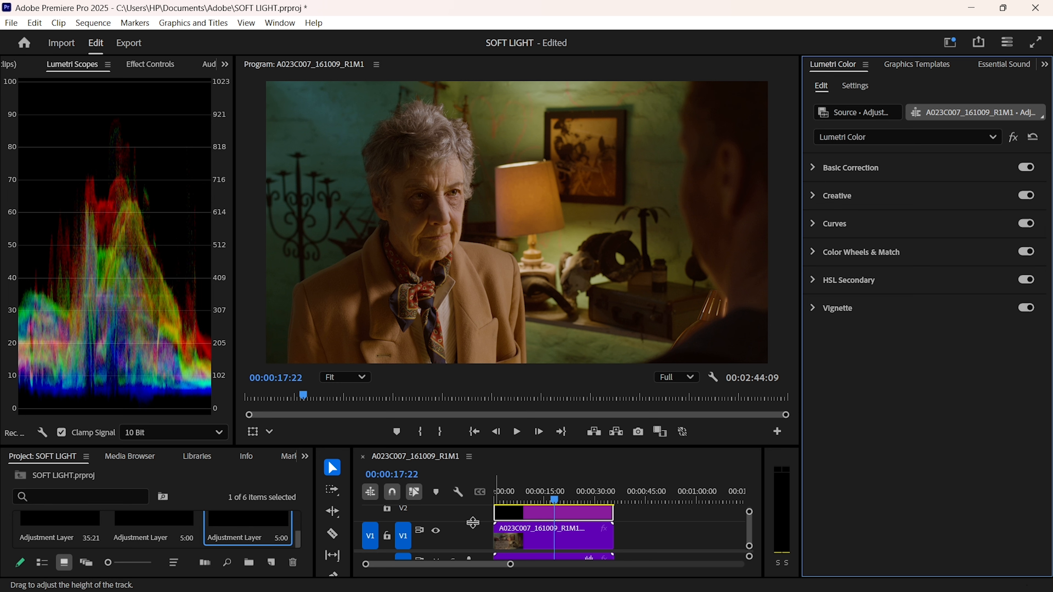
Increase the height of track V2 and scrub through the sequence to play back the graded footage.
left_click_drag(471, 523, 471, 531)
left_click_drag(514, 486, 545, 485)
key("space")
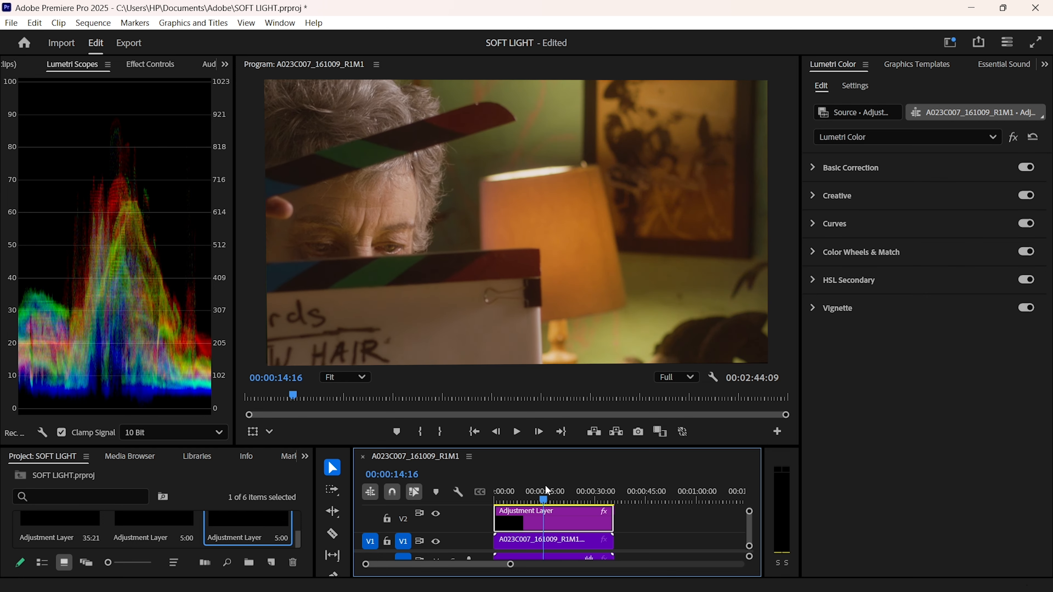